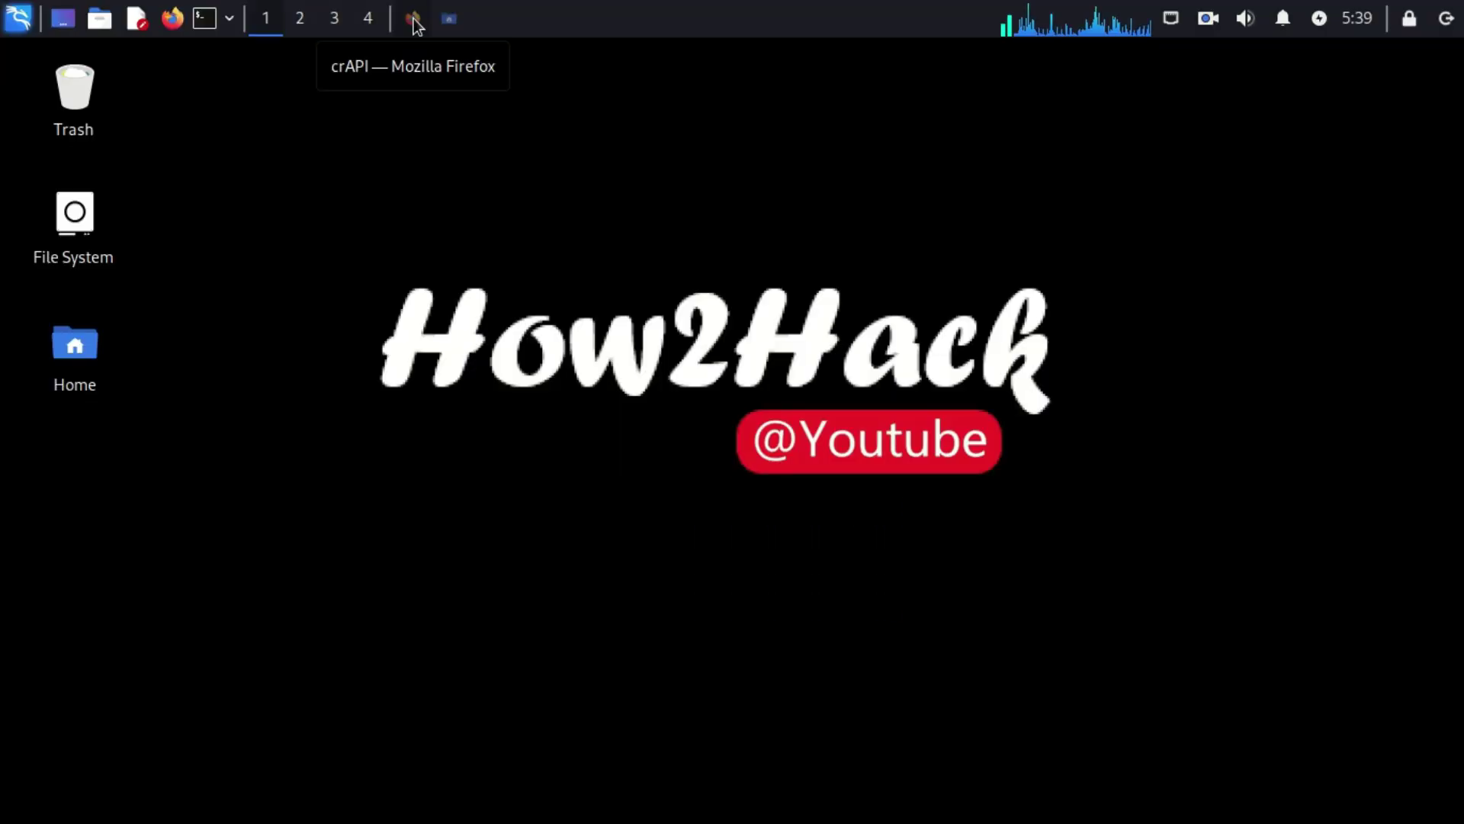
Bring Firefox forward with a fresh tab and close the old GitHub and crAPI tabs
{"action": "left_click", "coordinate": [414, 19]}
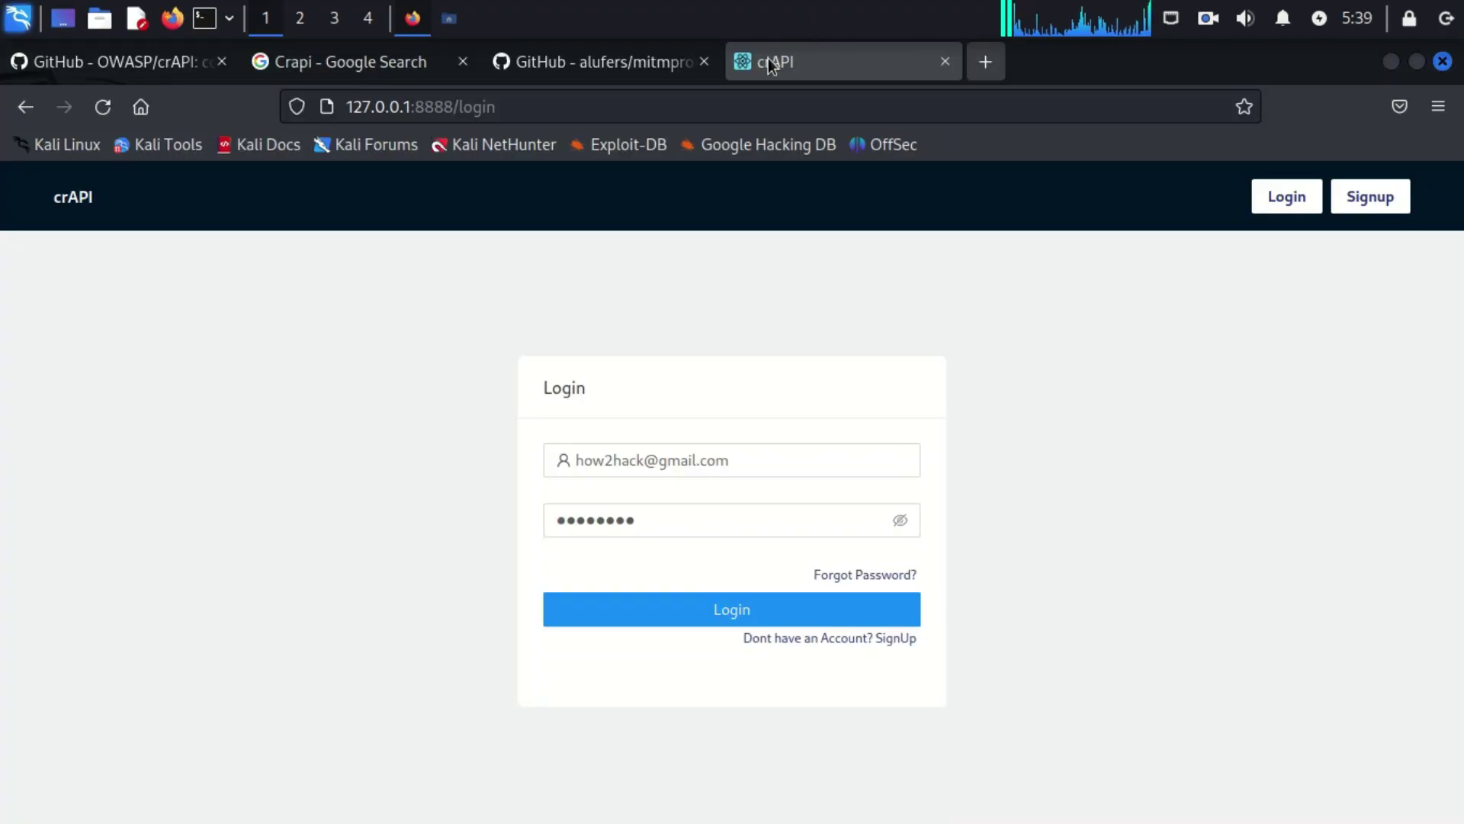
{"action": "key", "text": "ctrl+t"}
{"action": "left_click", "coordinate": [221, 60]}
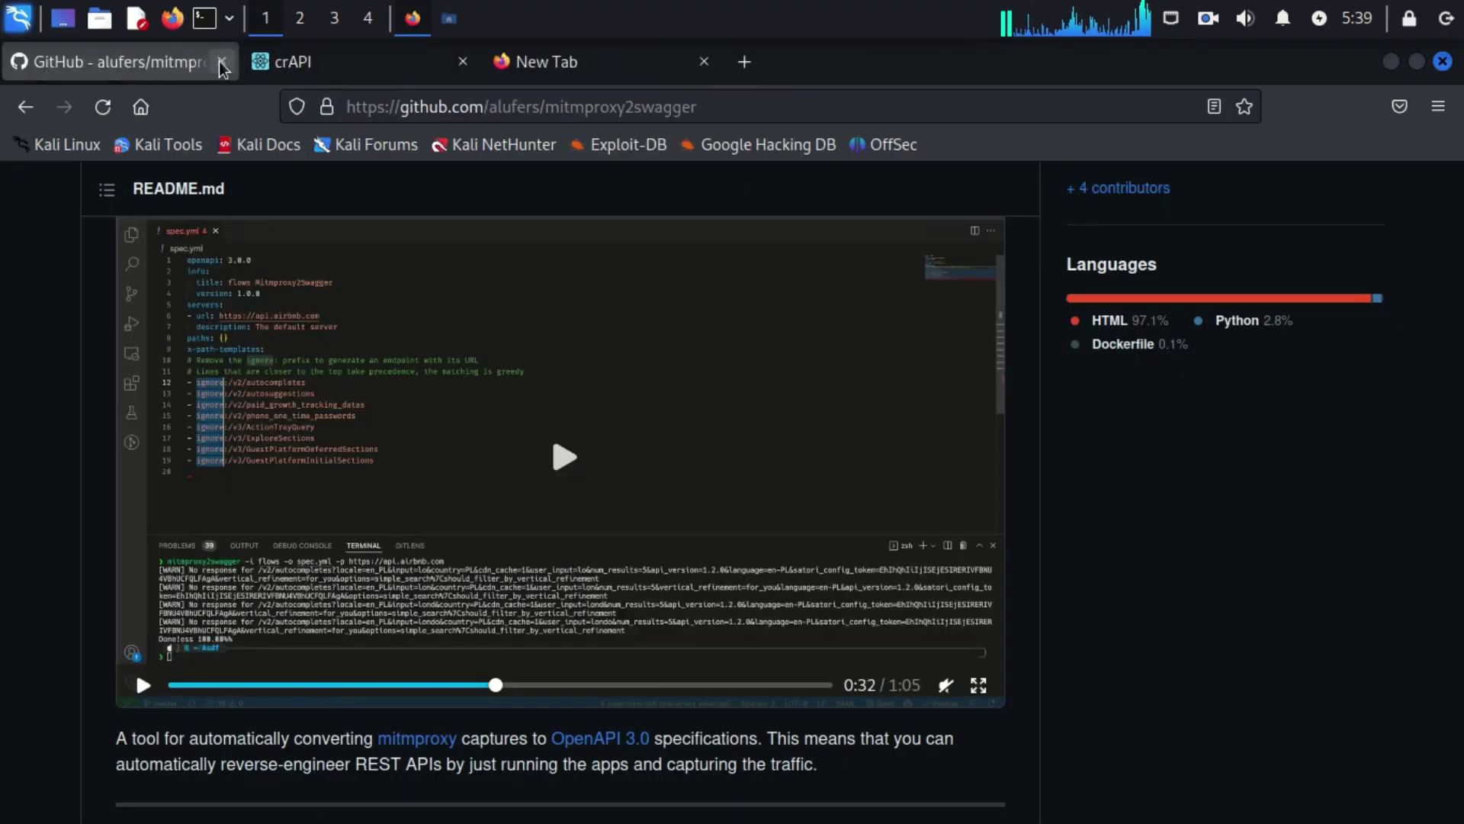
{"action": "left_click", "coordinate": [218, 60]}
{"action": "left_click", "coordinate": [219, 61]}
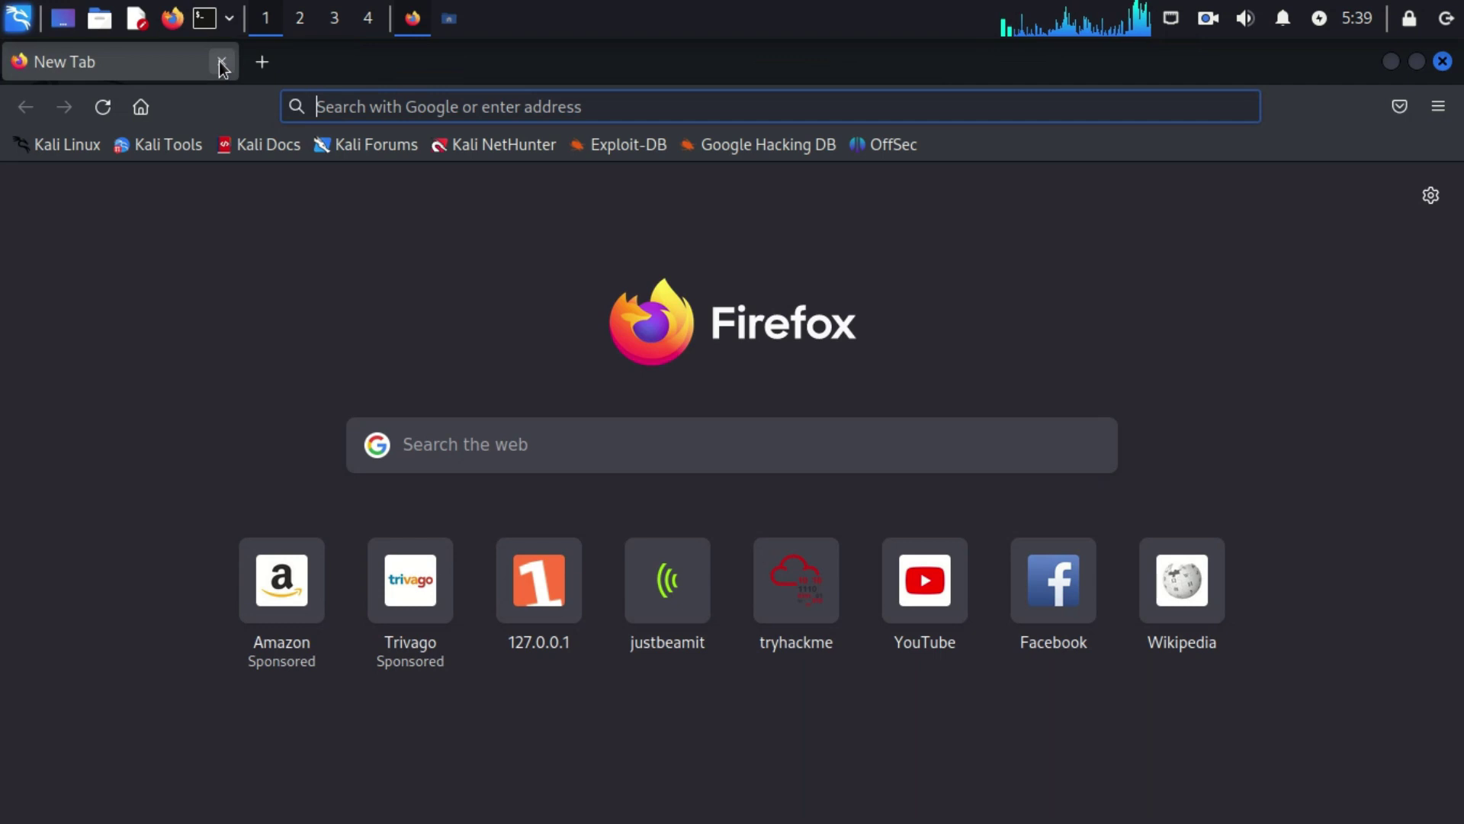
Search Google for 'postman kali' from the blank tab
{"action": "left_click", "coordinate": [354, 115]}
{"action": "type", "text": "port"}
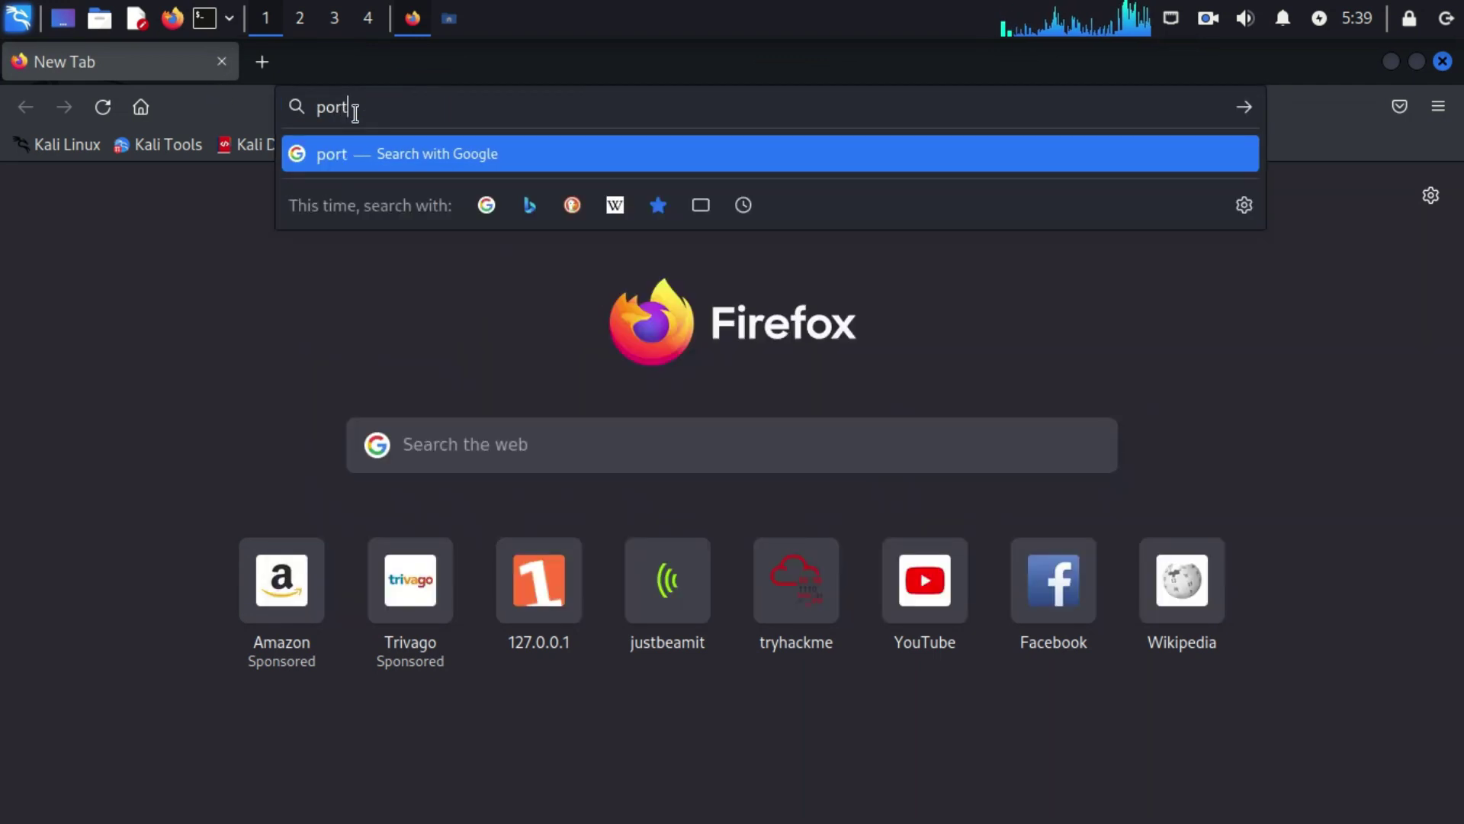
{"action": "key", "text": "BackSpace"}
{"action": "key", "text": "BackSpace"}
{"action": "type", "text": "stm"}
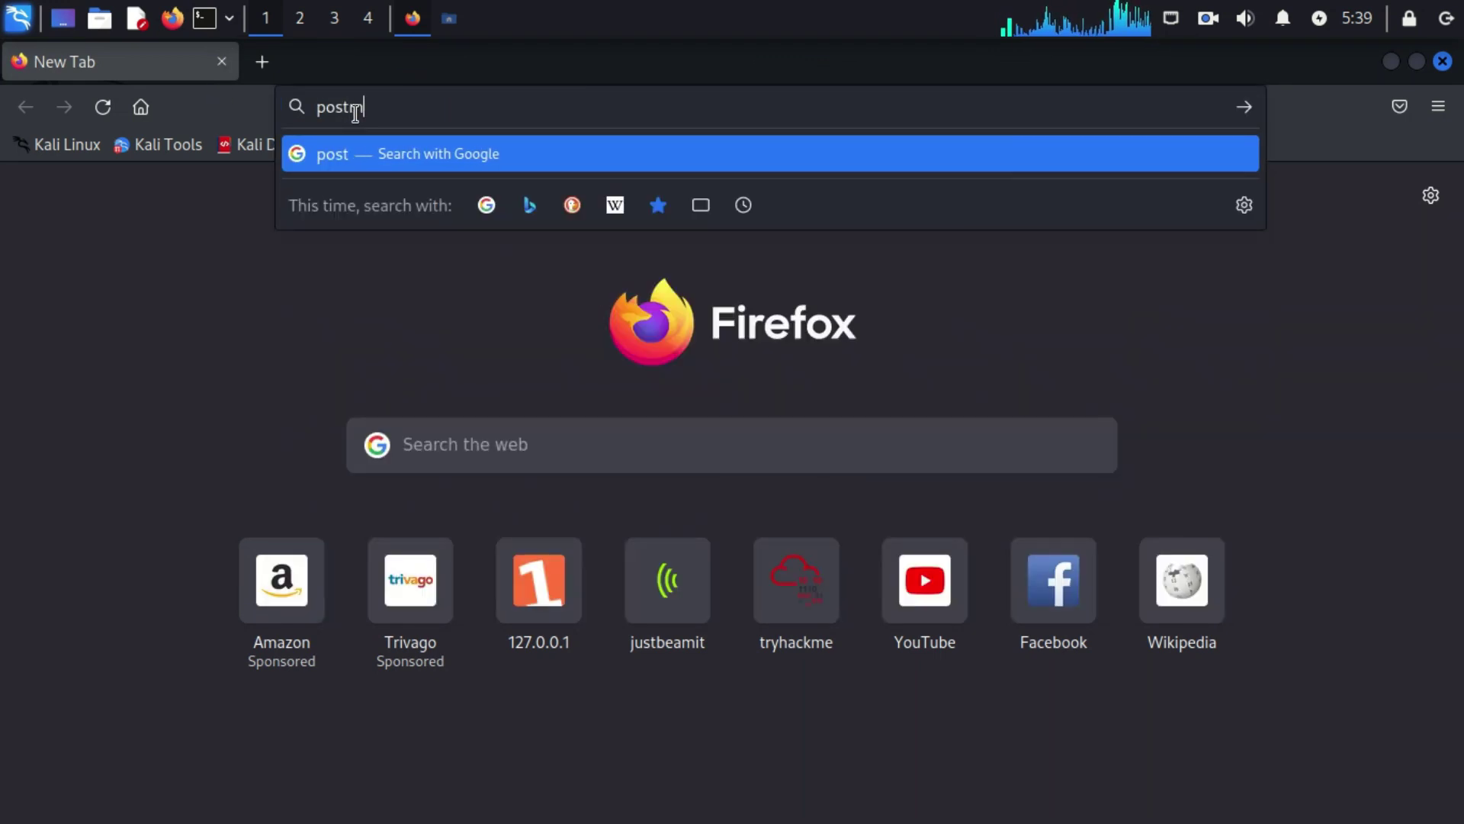
{"action": "type", "text": "an ka"}
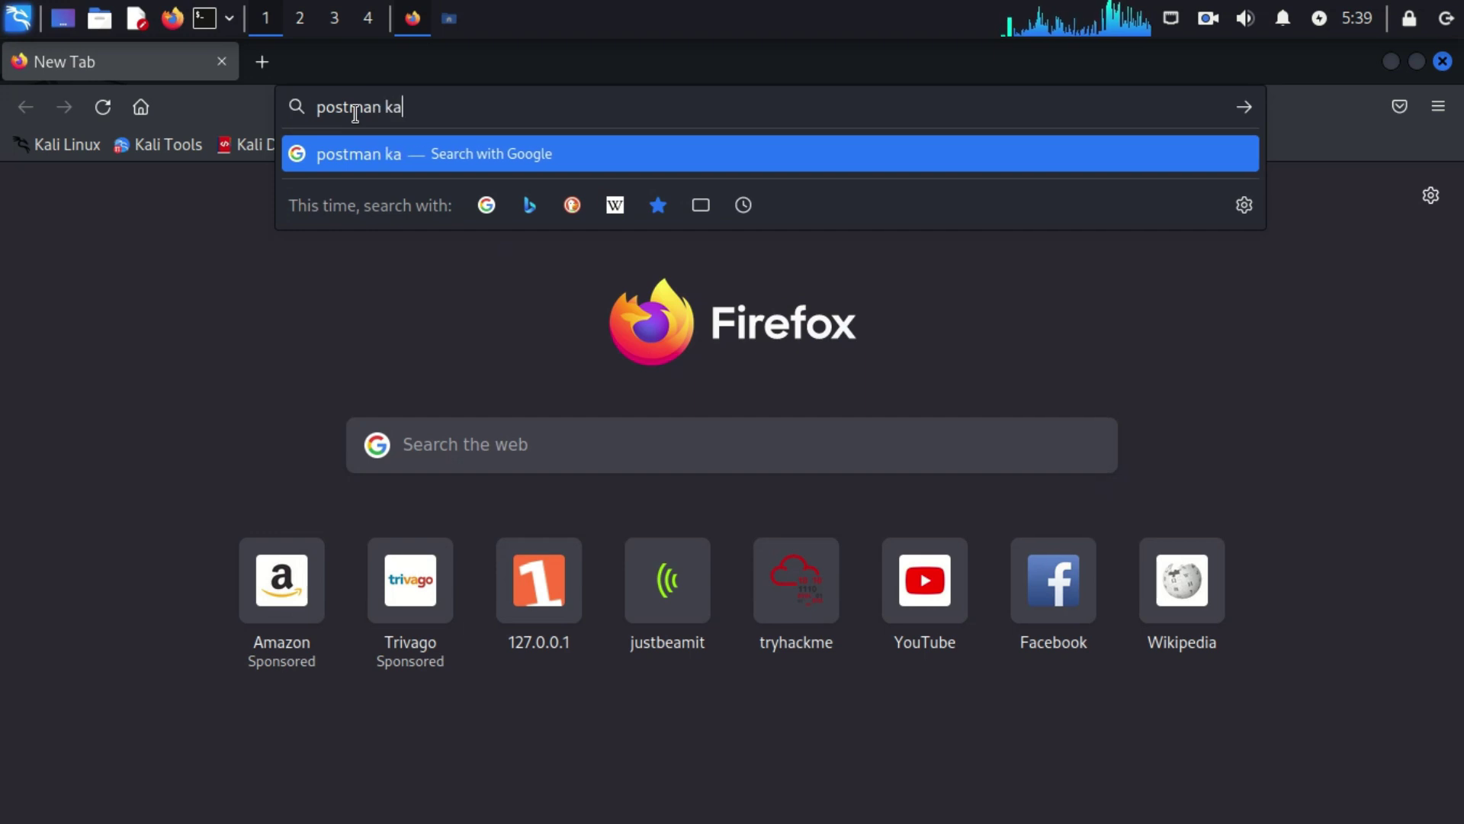
{"action": "type", "text": "i"}
{"action": "key", "text": "Return"}
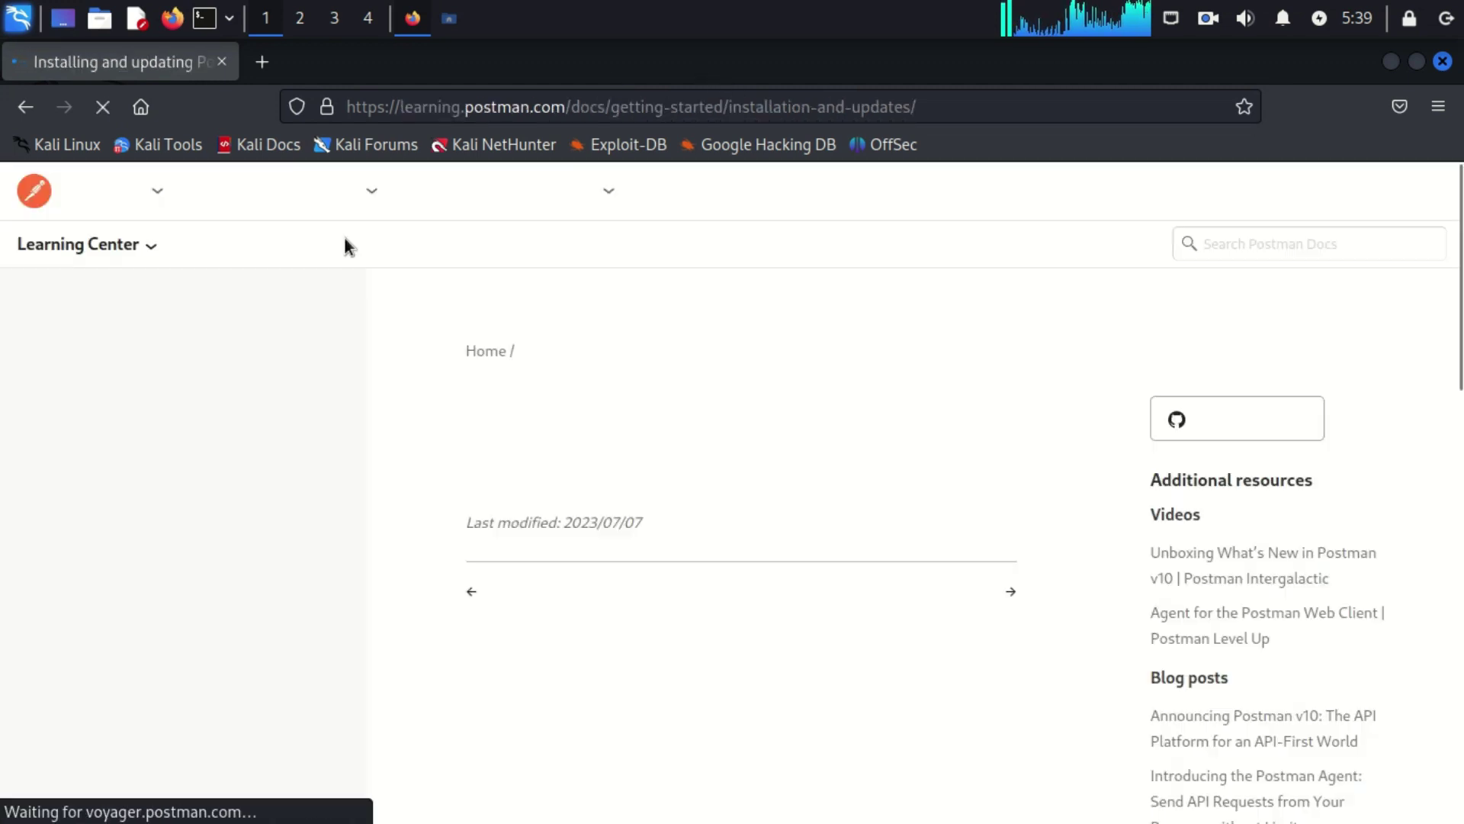
{"action": "scroll", "coordinate": [610, 360], "scroll_direction": "down", "scroll_amount": 2}
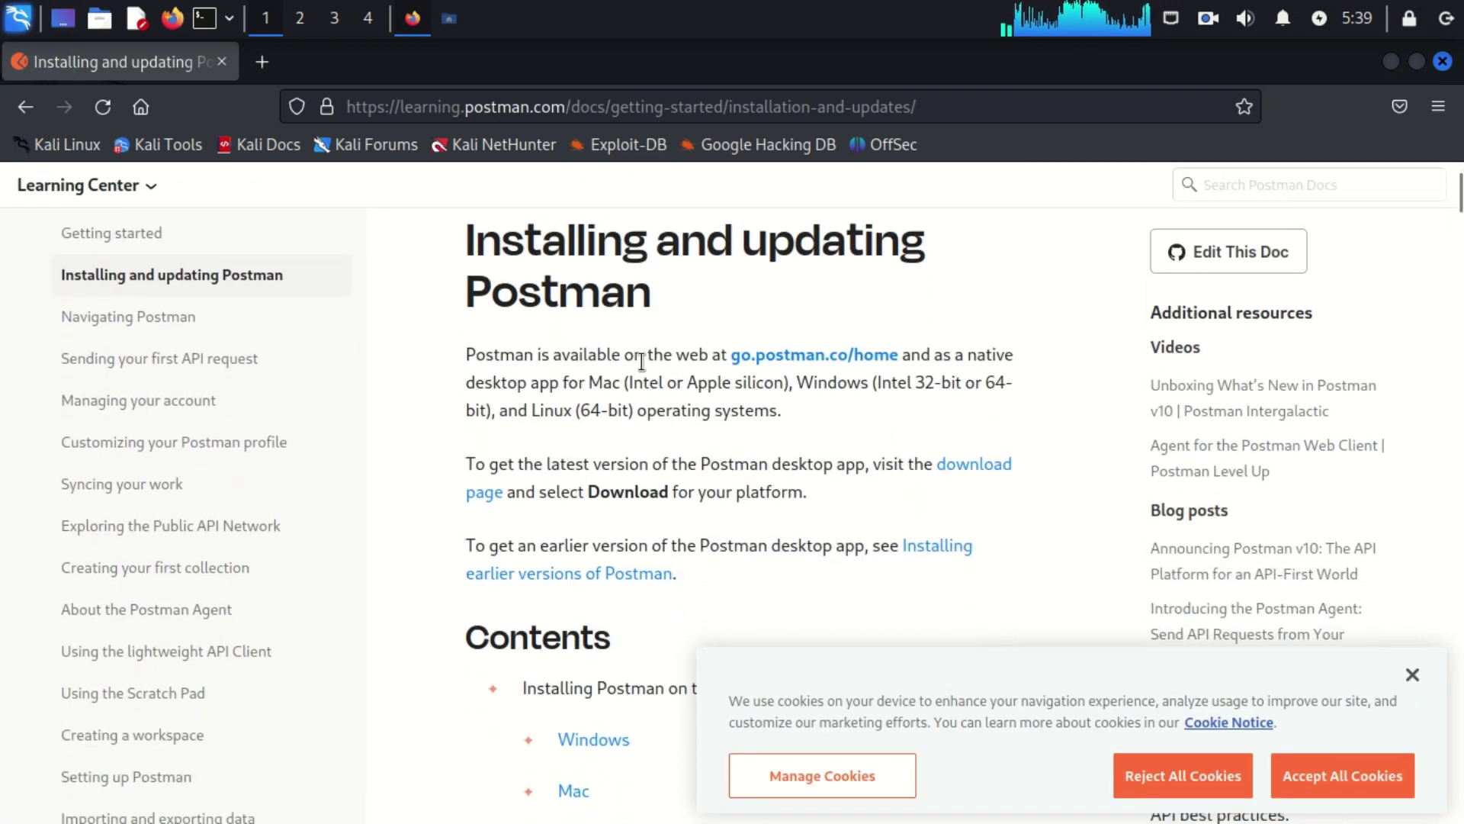
{"action": "scroll", "coordinate": [642, 368], "scroll_direction": "down", "scroll_amount": 3}
{"action": "scroll", "coordinate": [642, 369], "scroll_direction": "down", "scroll_amount": 1}
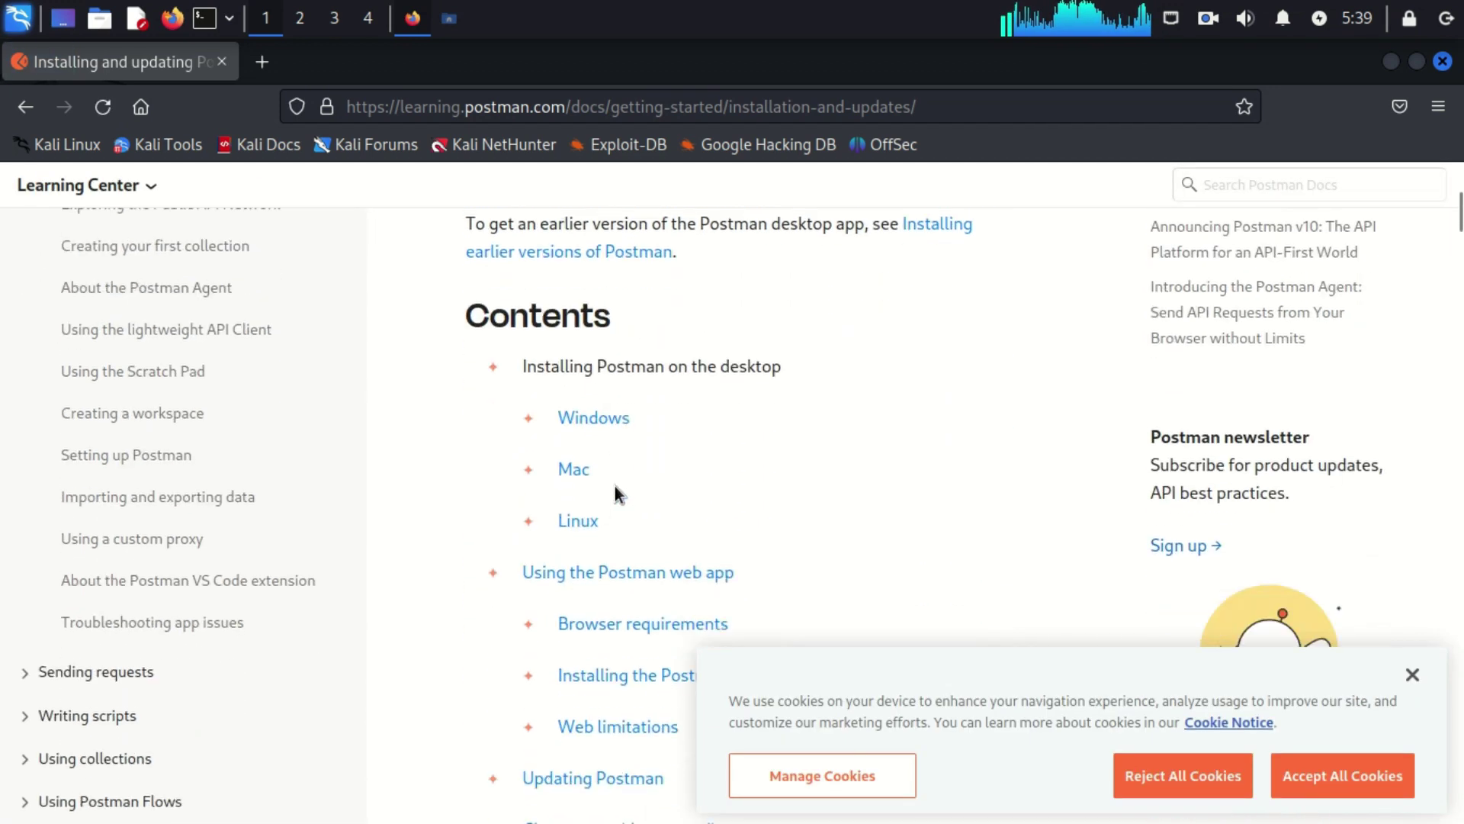
Open the Linux install section of the Postman docs in a new tab
{"action": "right_click", "coordinate": [598, 526]}
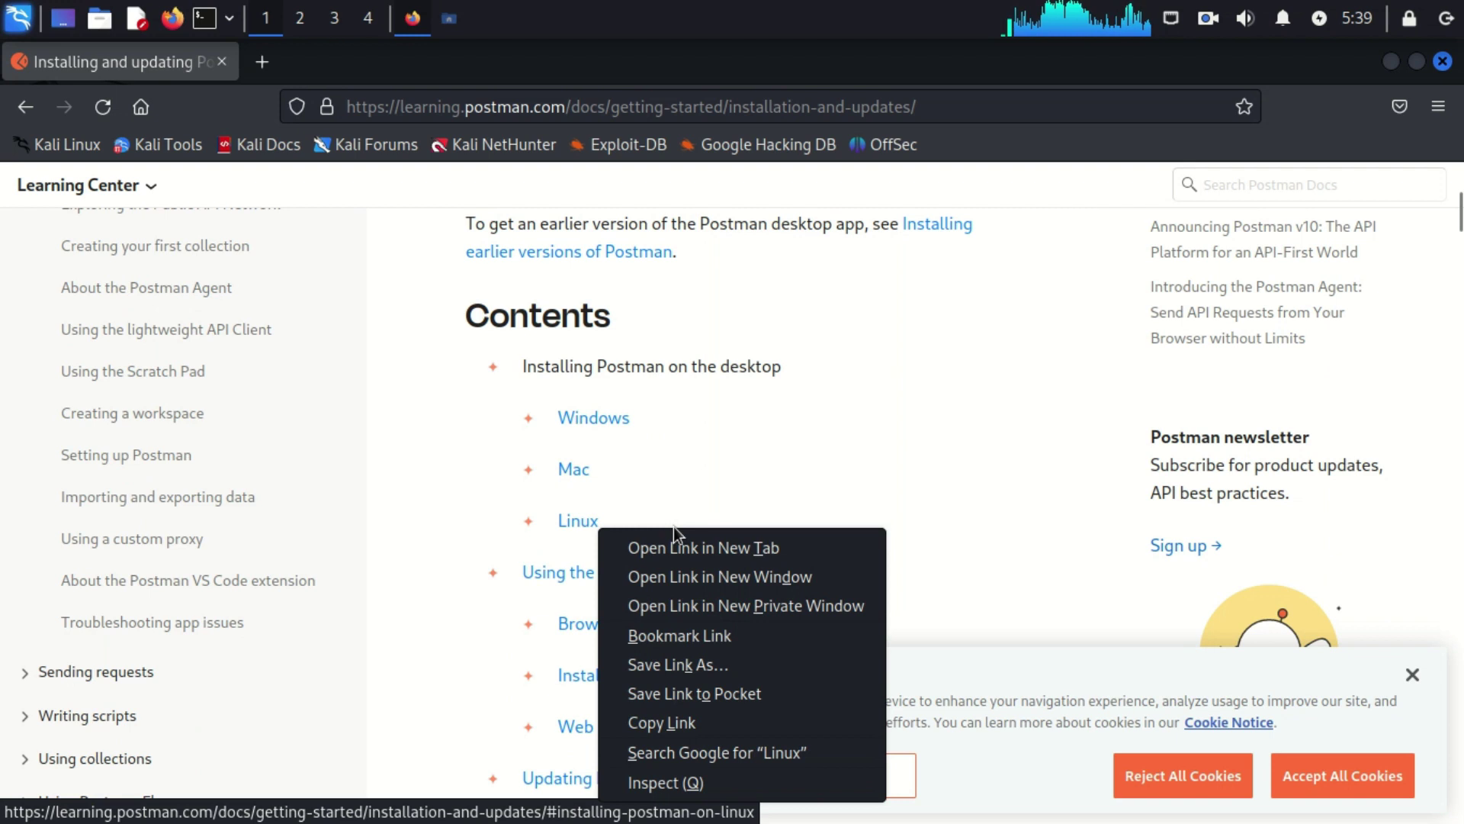
{"action": "left_click", "coordinate": [690, 546]}
{"action": "scroll", "coordinate": [688, 539], "scroll_direction": "down", "scroll_amount": 2}
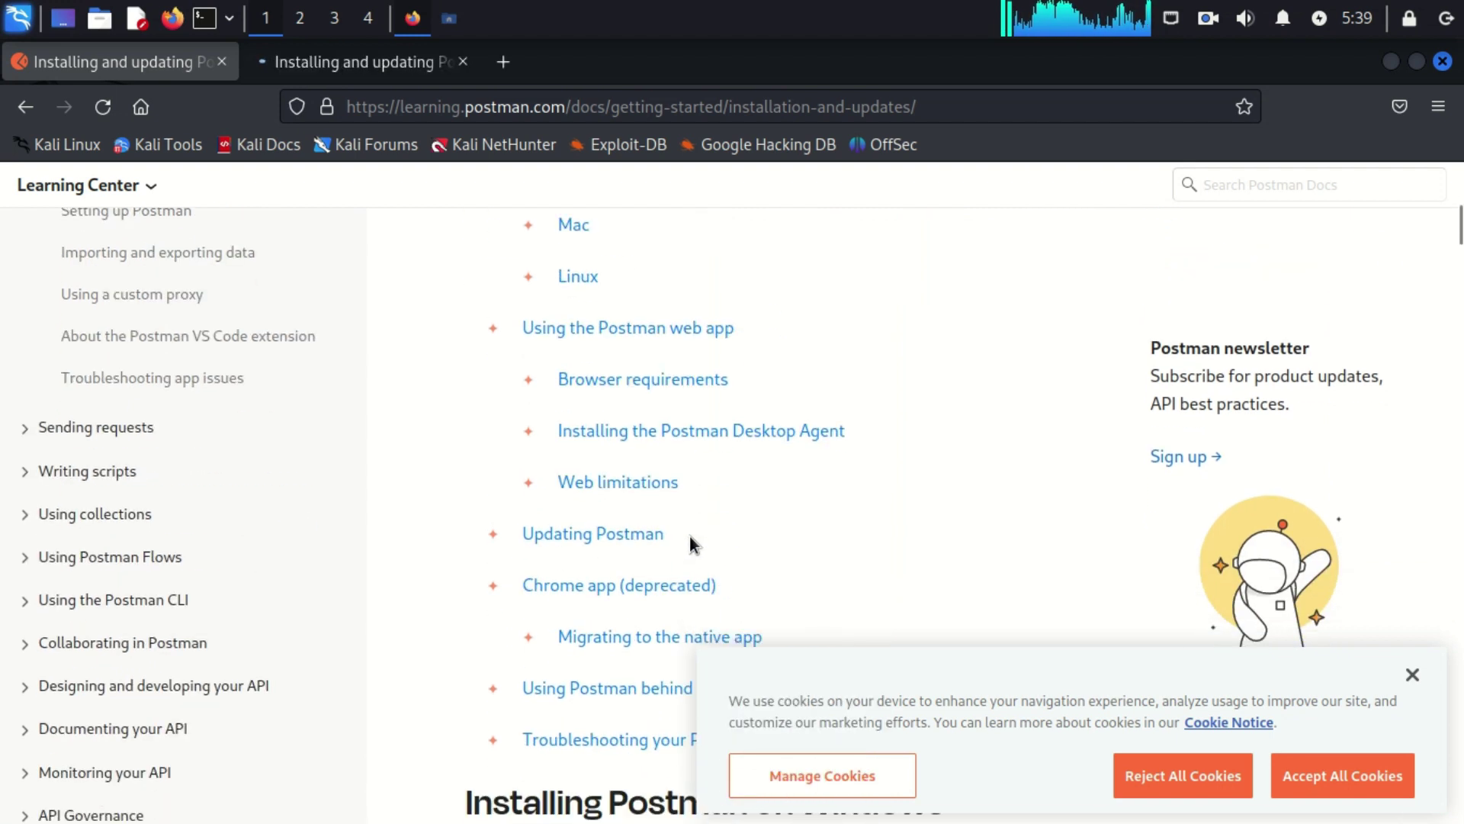
{"action": "scroll", "coordinate": [724, 528], "scroll_direction": "down", "scroll_amount": 1}
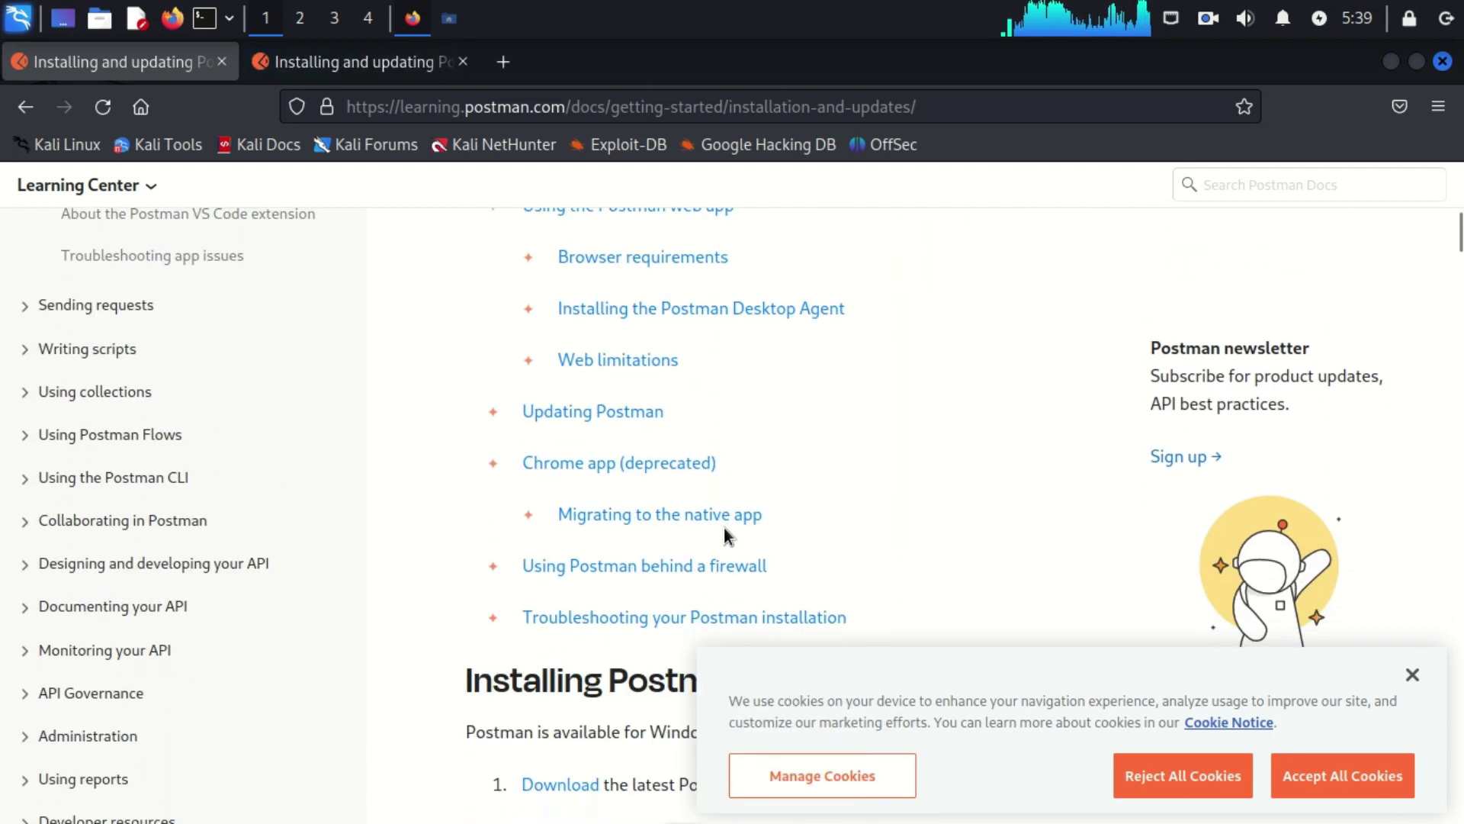
{"action": "scroll", "coordinate": [724, 527], "scroll_direction": "down", "scroll_amount": 2}
{"action": "scroll", "coordinate": [671, 517], "scroll_direction": "down", "scroll_amount": 2}
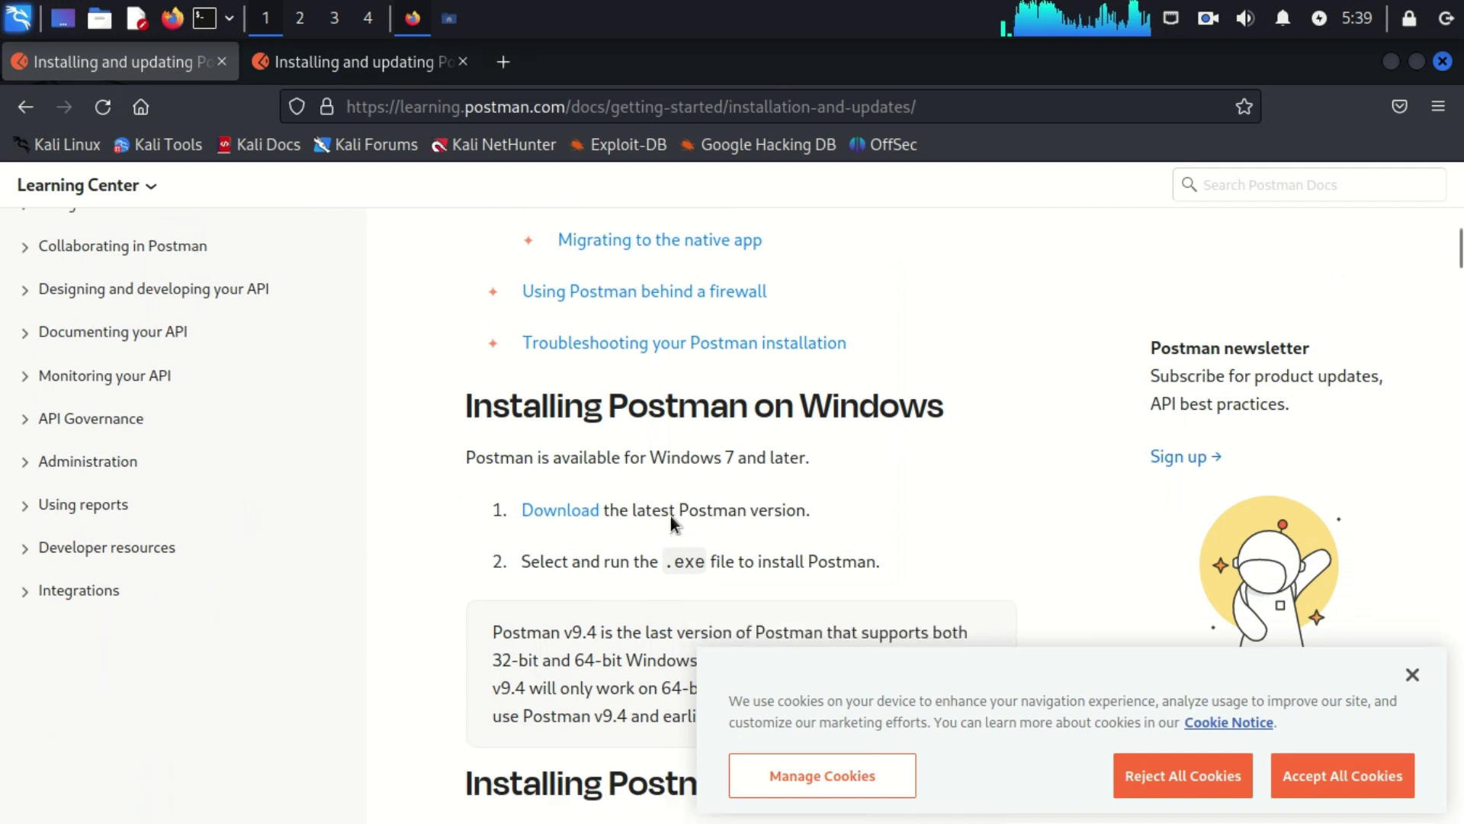
{"action": "scroll", "coordinate": [668, 524], "scroll_direction": "down", "scroll_amount": 2}
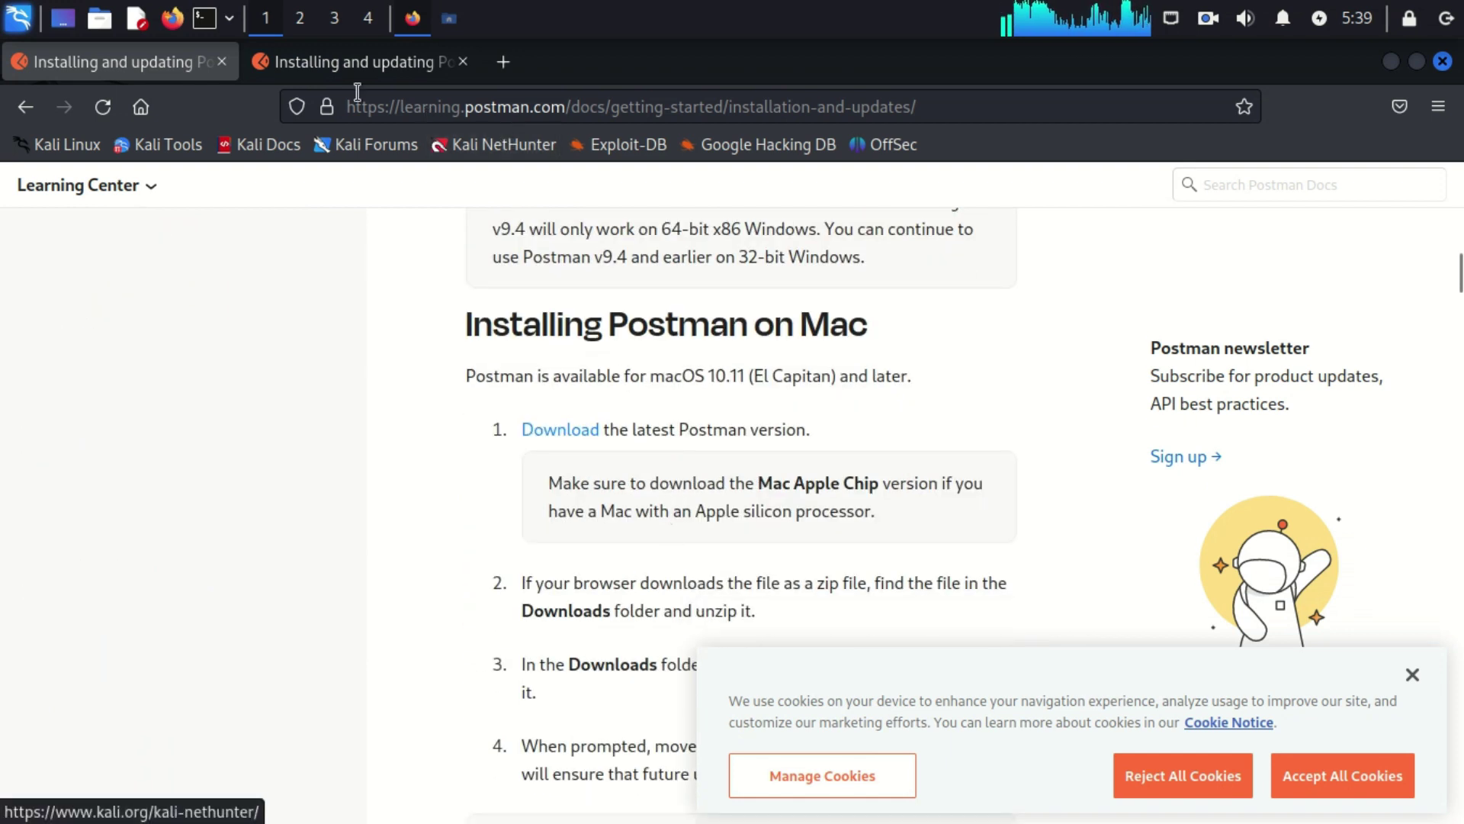
{"action": "left_click", "coordinate": [325, 65]}
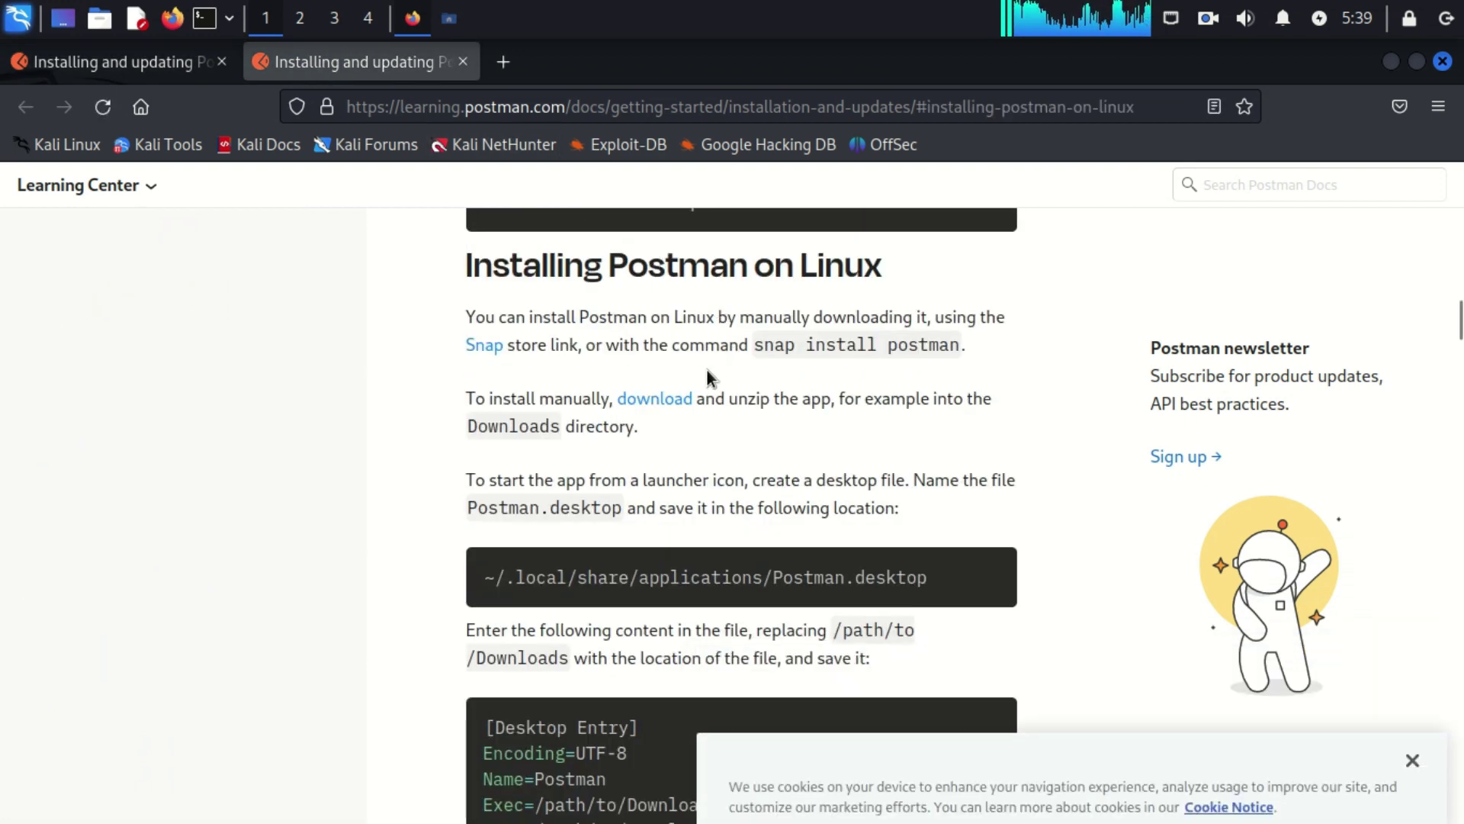
{"action": "scroll", "coordinate": [708, 369], "scroll_direction": "down", "scroll_amount": 2}
{"action": "scroll", "coordinate": [655, 365], "scroll_direction": "up", "scroll_amount": 2}
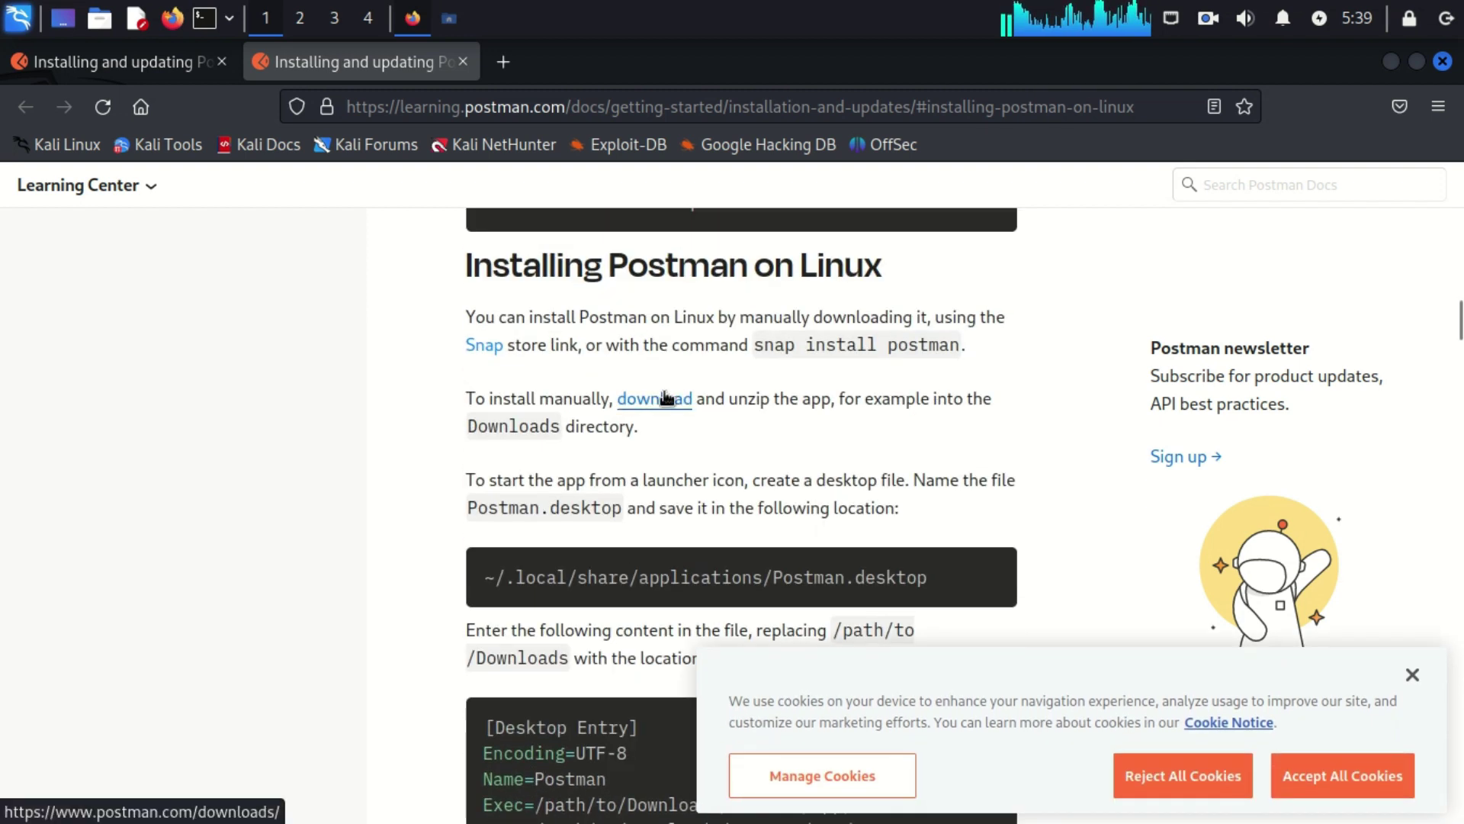
Open the Download Postman page in a new tab and switch to it
{"action": "right_click", "coordinate": [665, 401]}
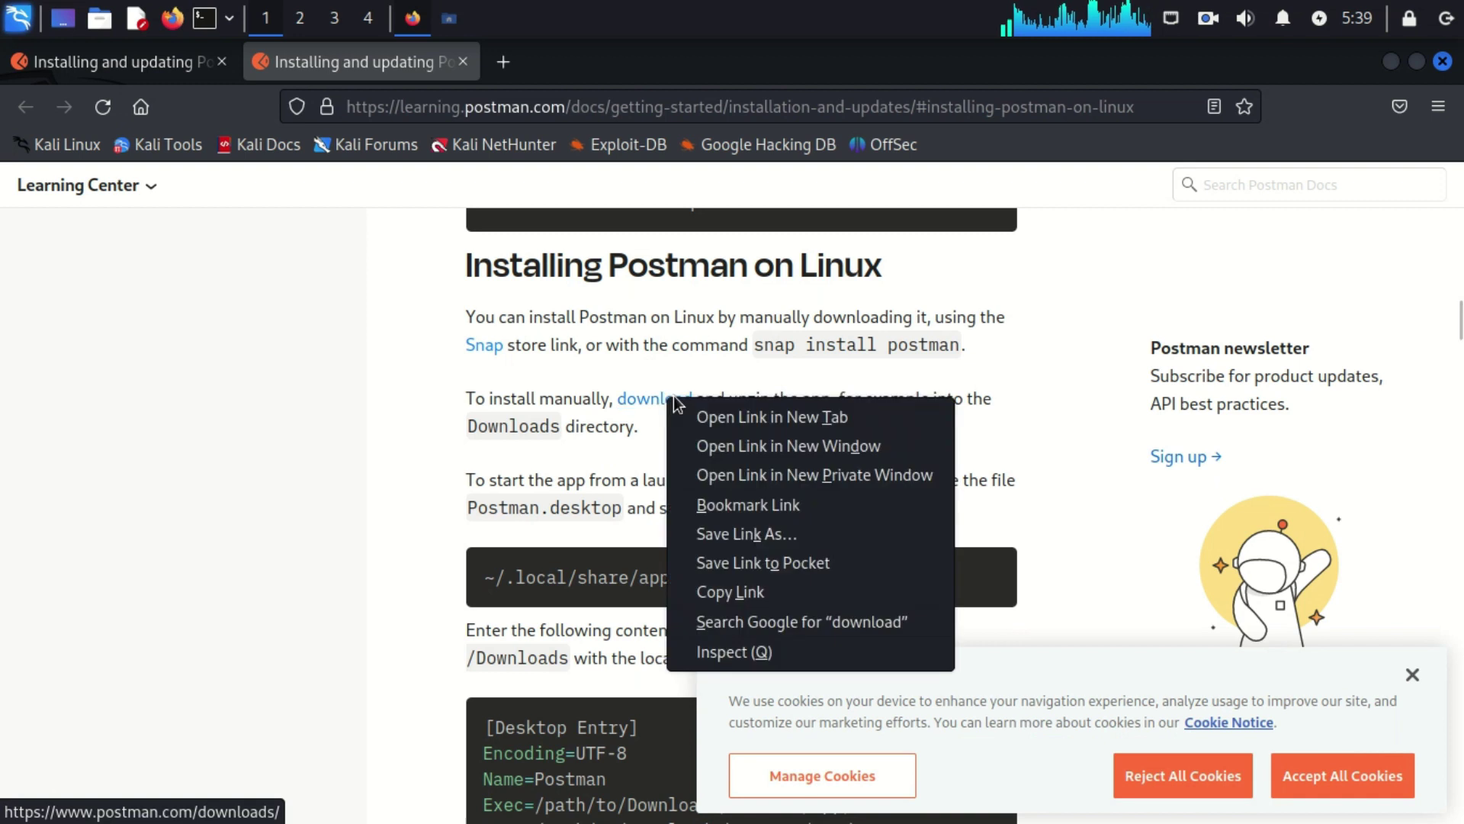
{"action": "left_click", "coordinate": [714, 415]}
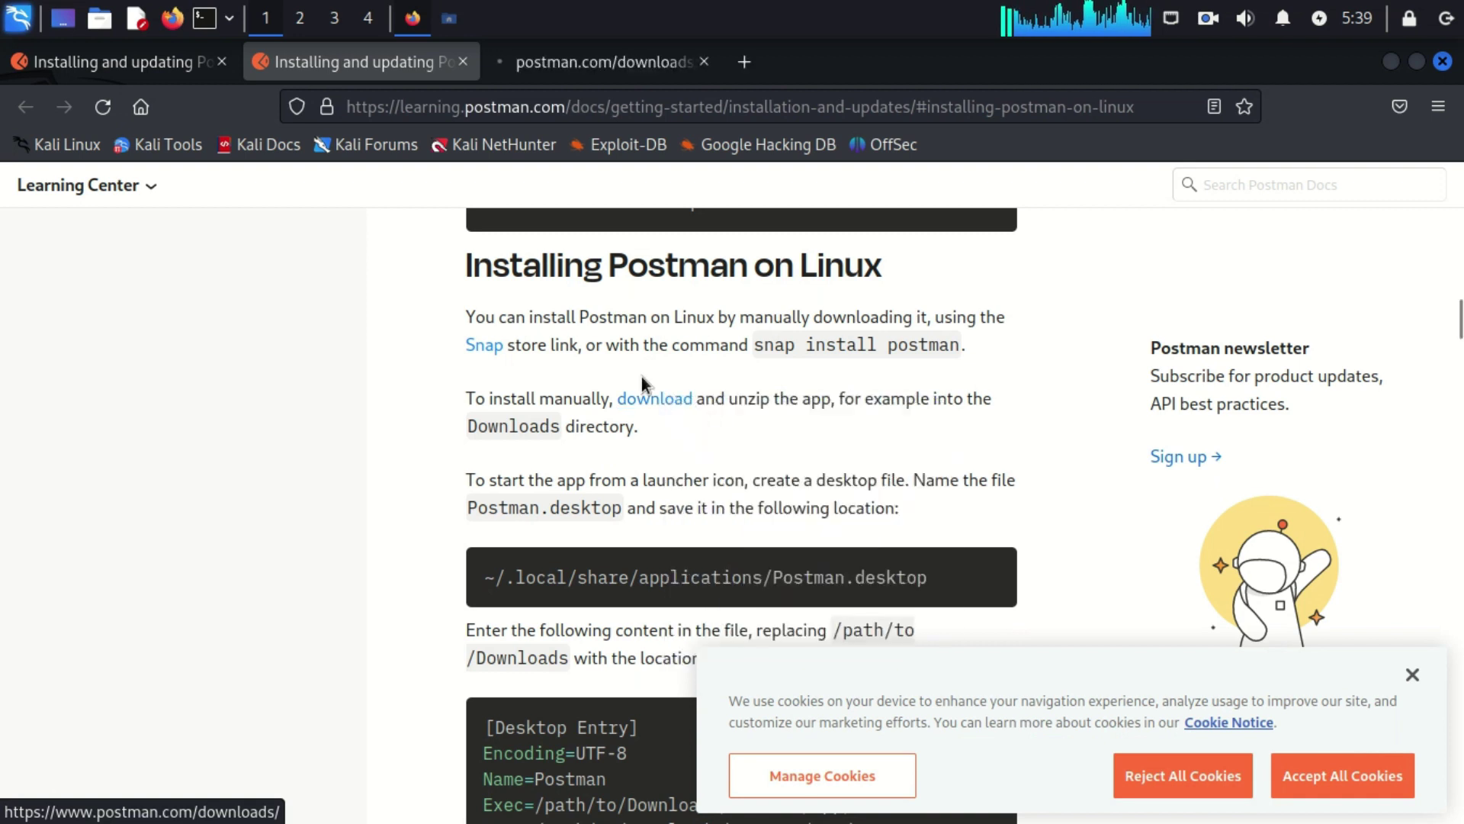
{"action": "left_click", "coordinate": [611, 72]}
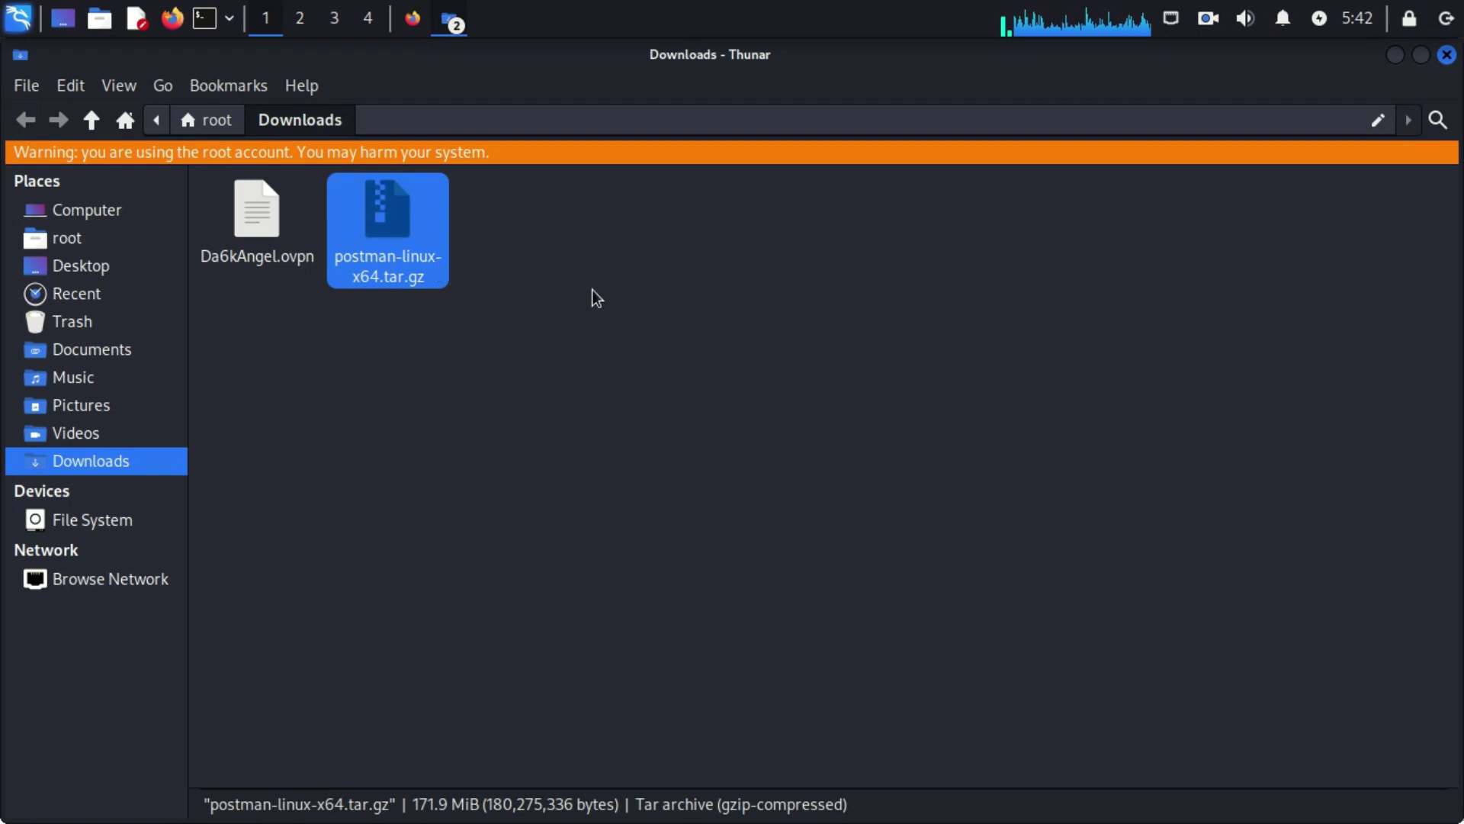
Extract postman-linux-x64.tar.gz into Downloads and enter the extracted Postman folder
{"action": "right_click", "coordinate": [388, 238]}
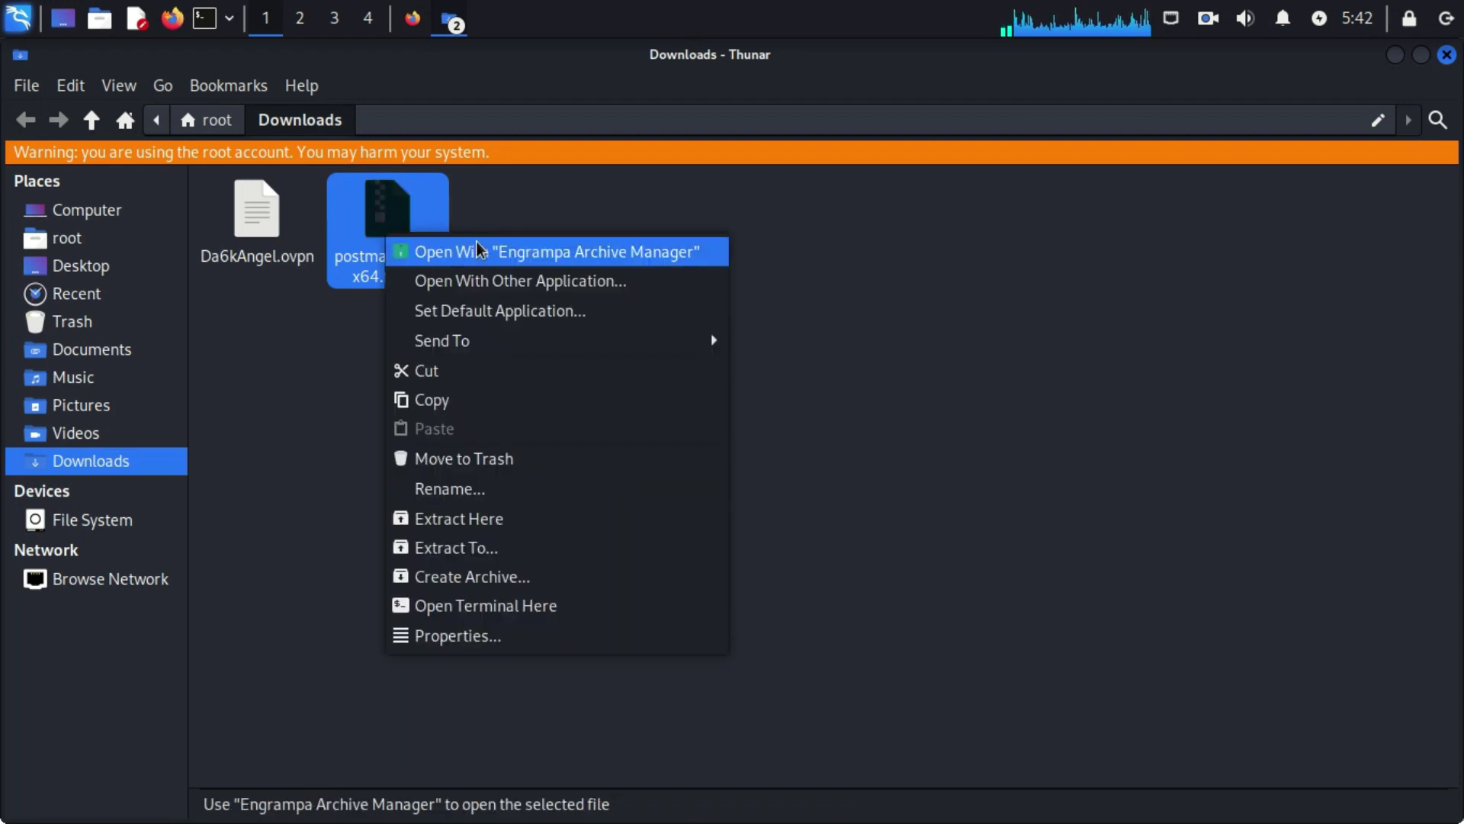
{"action": "left_click", "coordinate": [593, 515]}
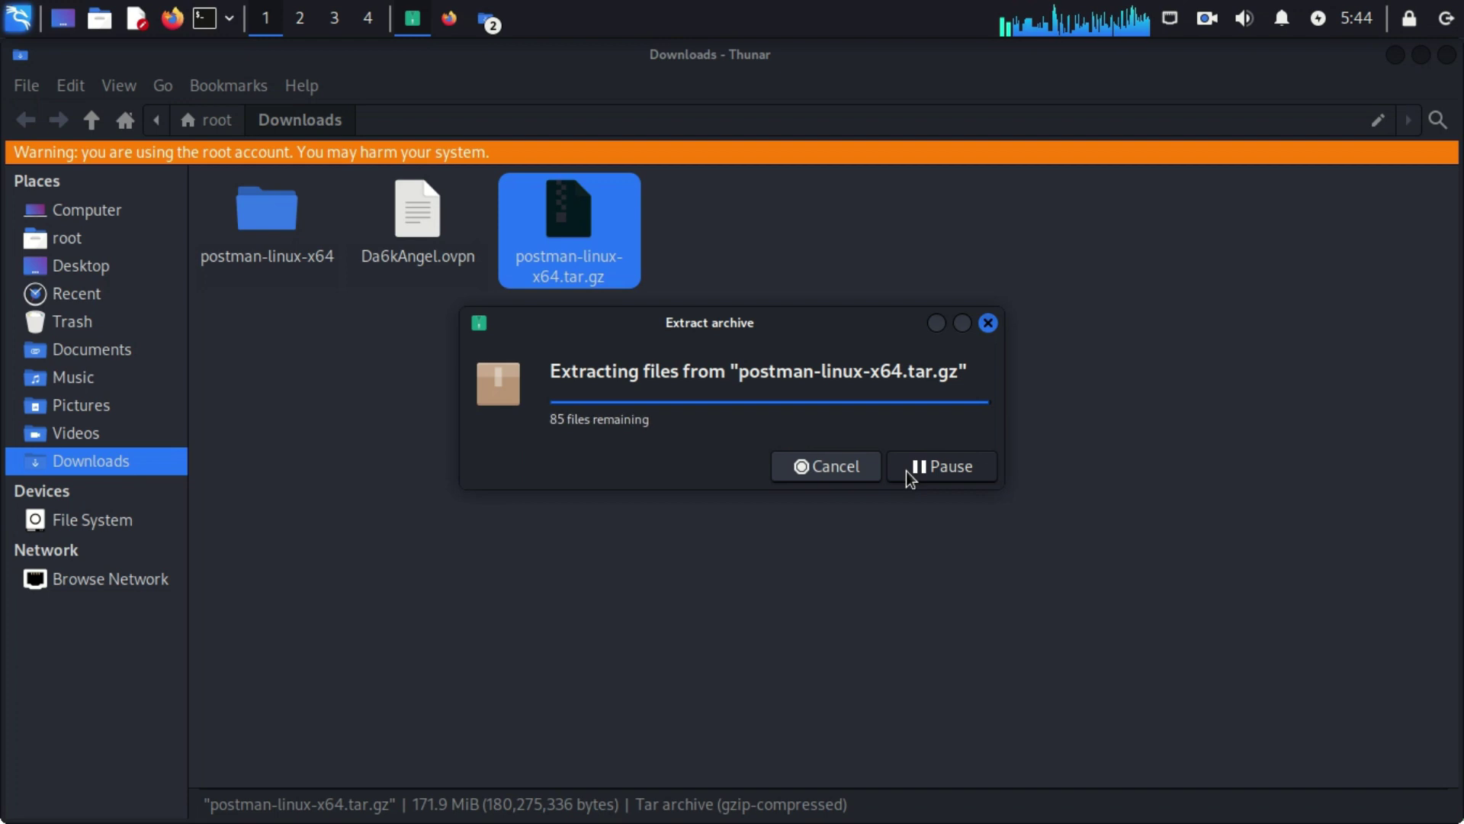
{"action": "double_click", "coordinate": [274, 214]}
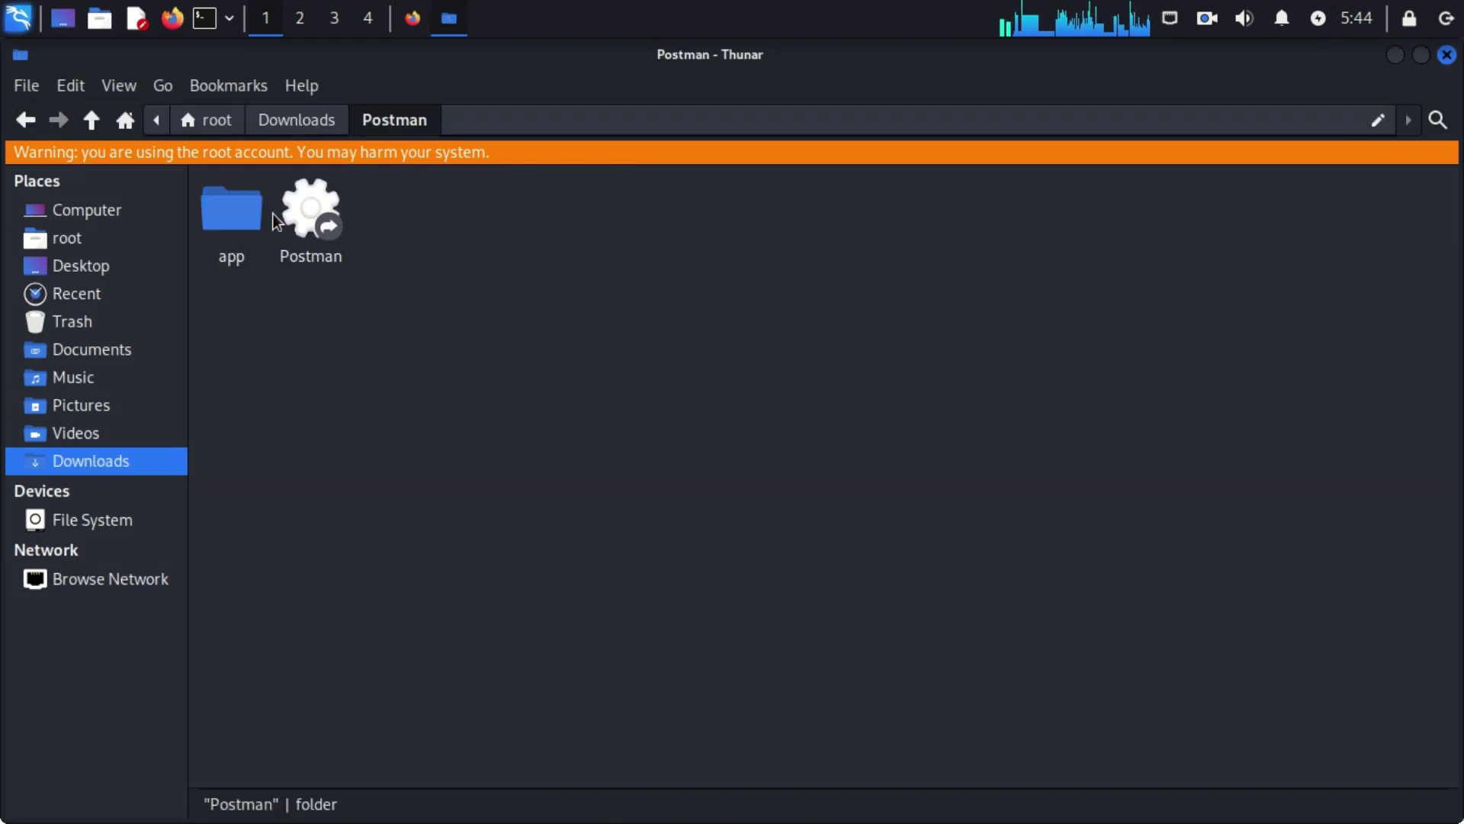
Open a terminal in the Postman folder, then close it again
{"action": "right_click", "coordinate": [508, 233]}
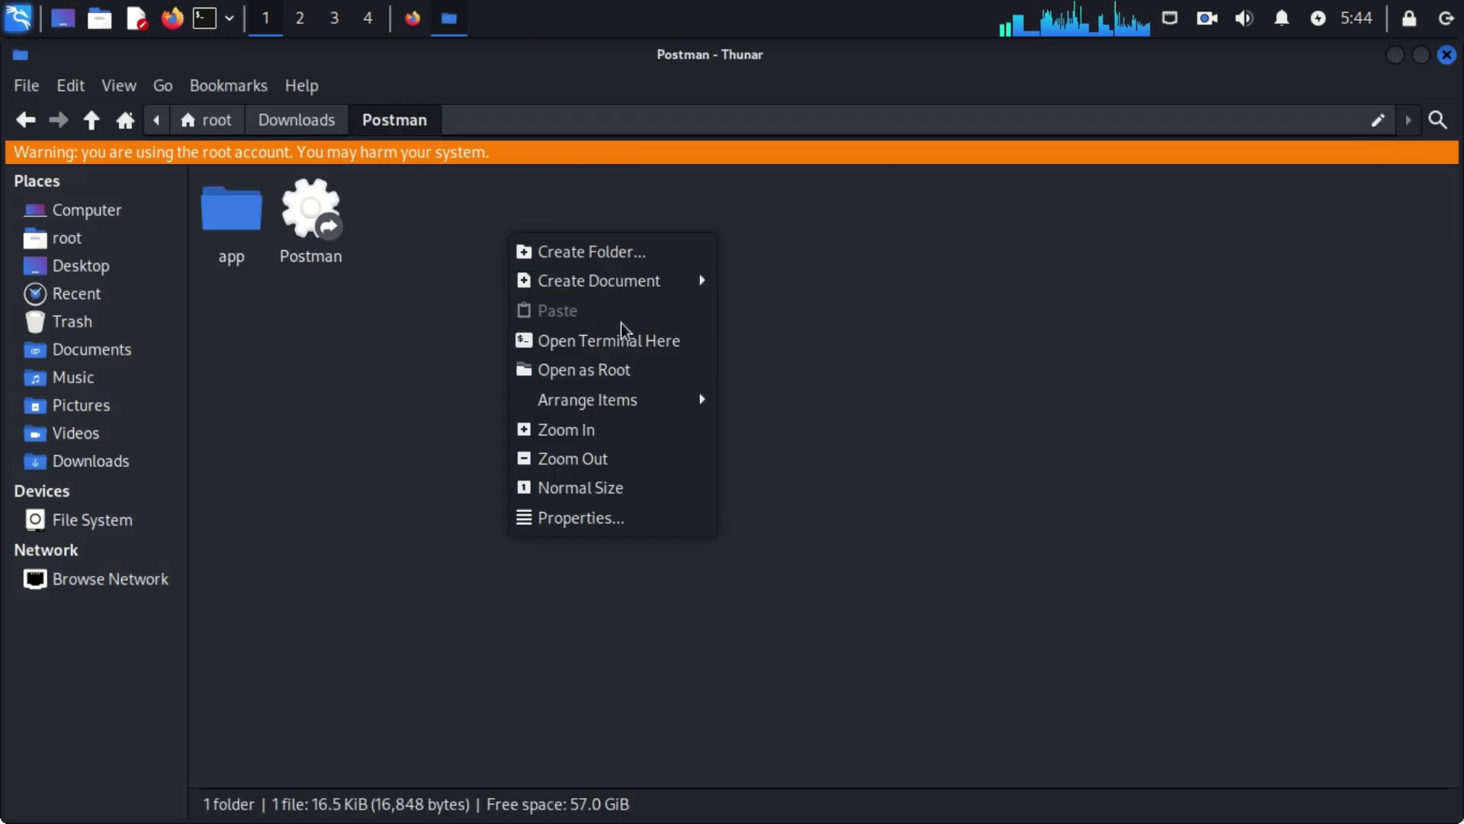
{"action": "left_click", "coordinate": [627, 343]}
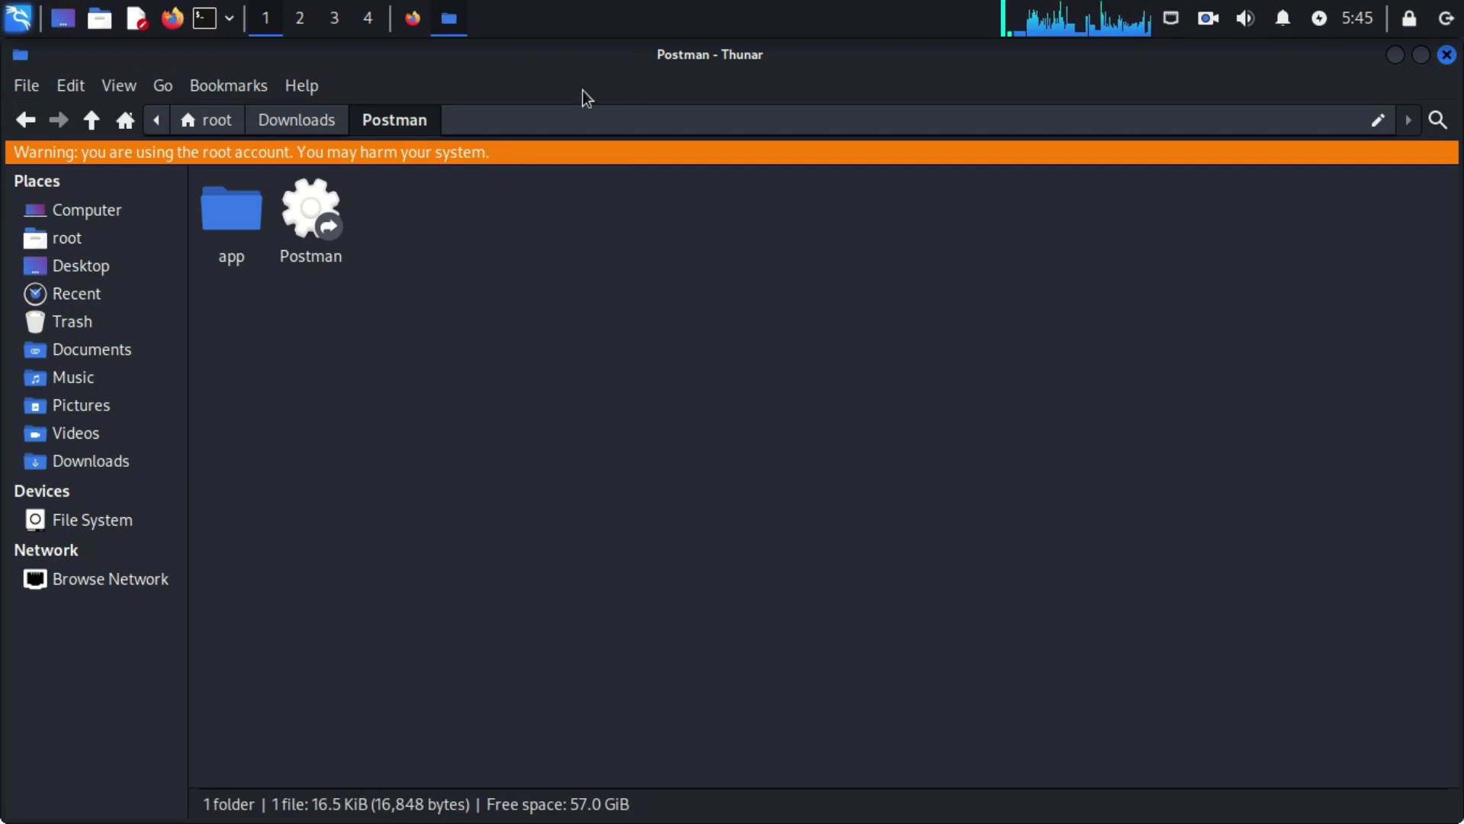
{"action": "left_click", "coordinate": [1447, 57]}
Enter the app subfolder holding the Postman executable and bring up its context menu
{"action": "left_click", "coordinate": [232, 219]}
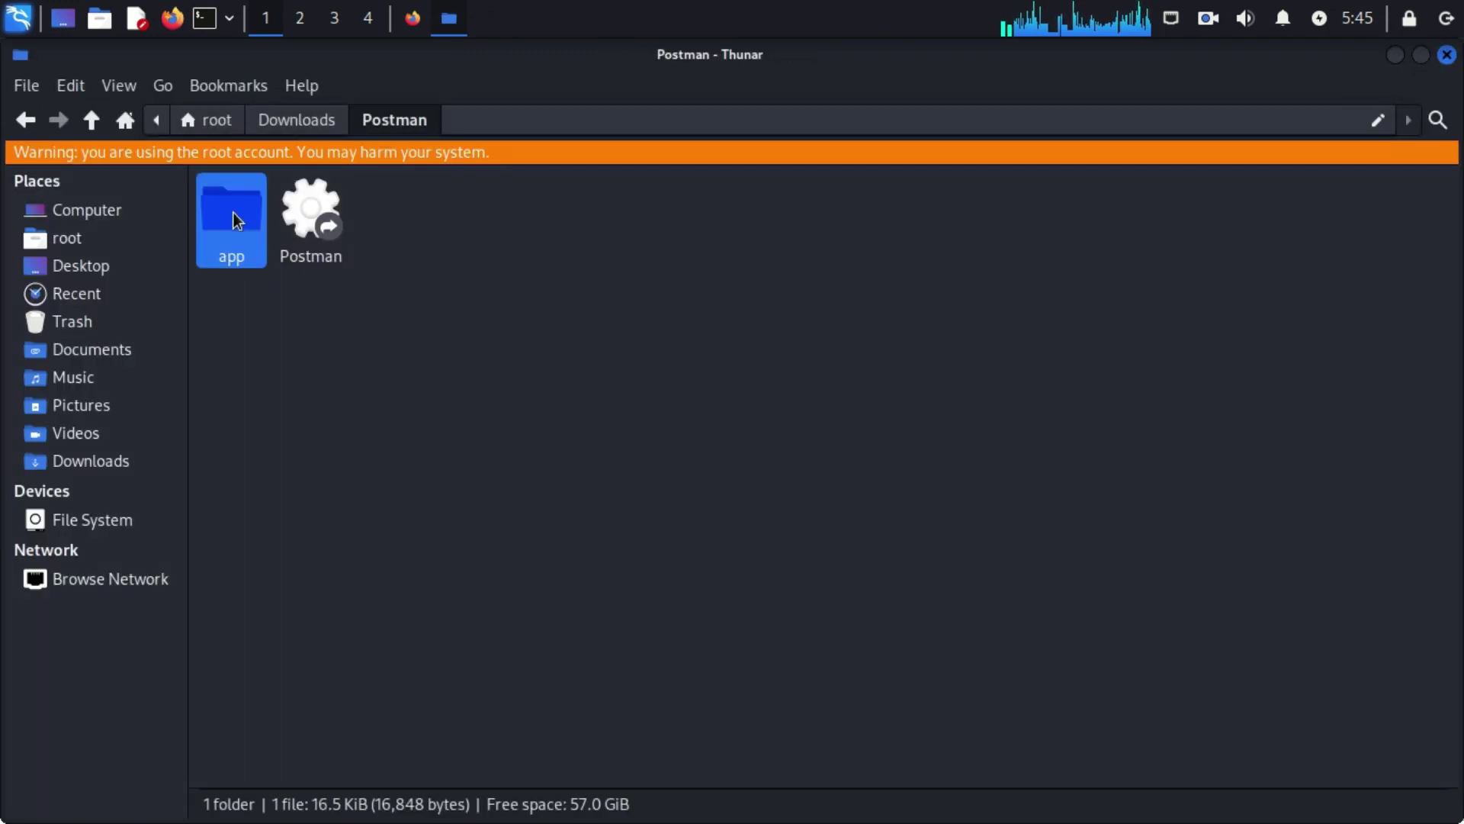
{"action": "double_click", "coordinate": [232, 219]}
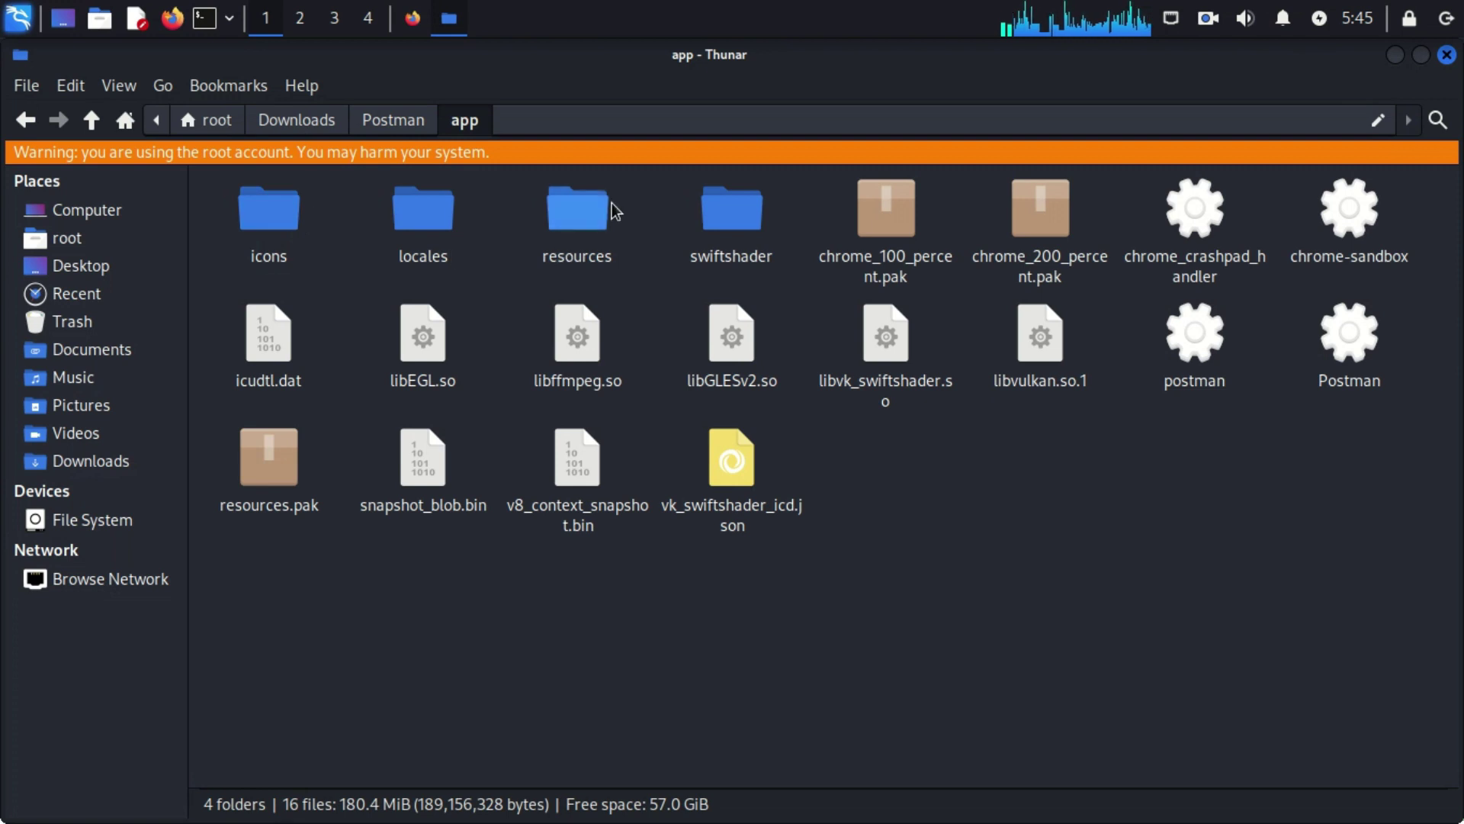
{"action": "right_click", "coordinate": [1023, 520]}
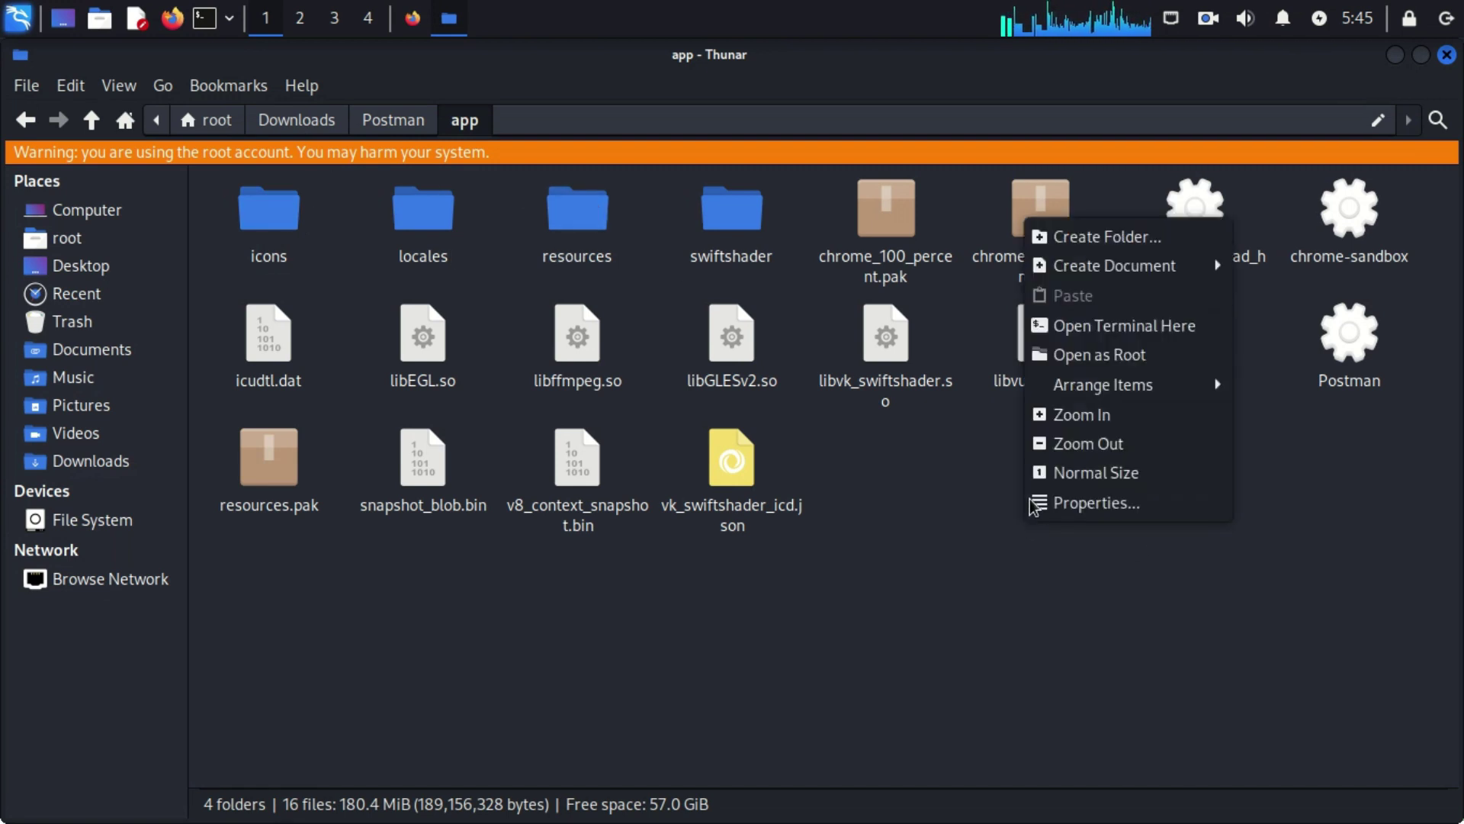
In a terminal in Downloads/Postman/app, run ls and then ./Postman to launch it
{"action": "left_click", "coordinate": [1131, 333]}
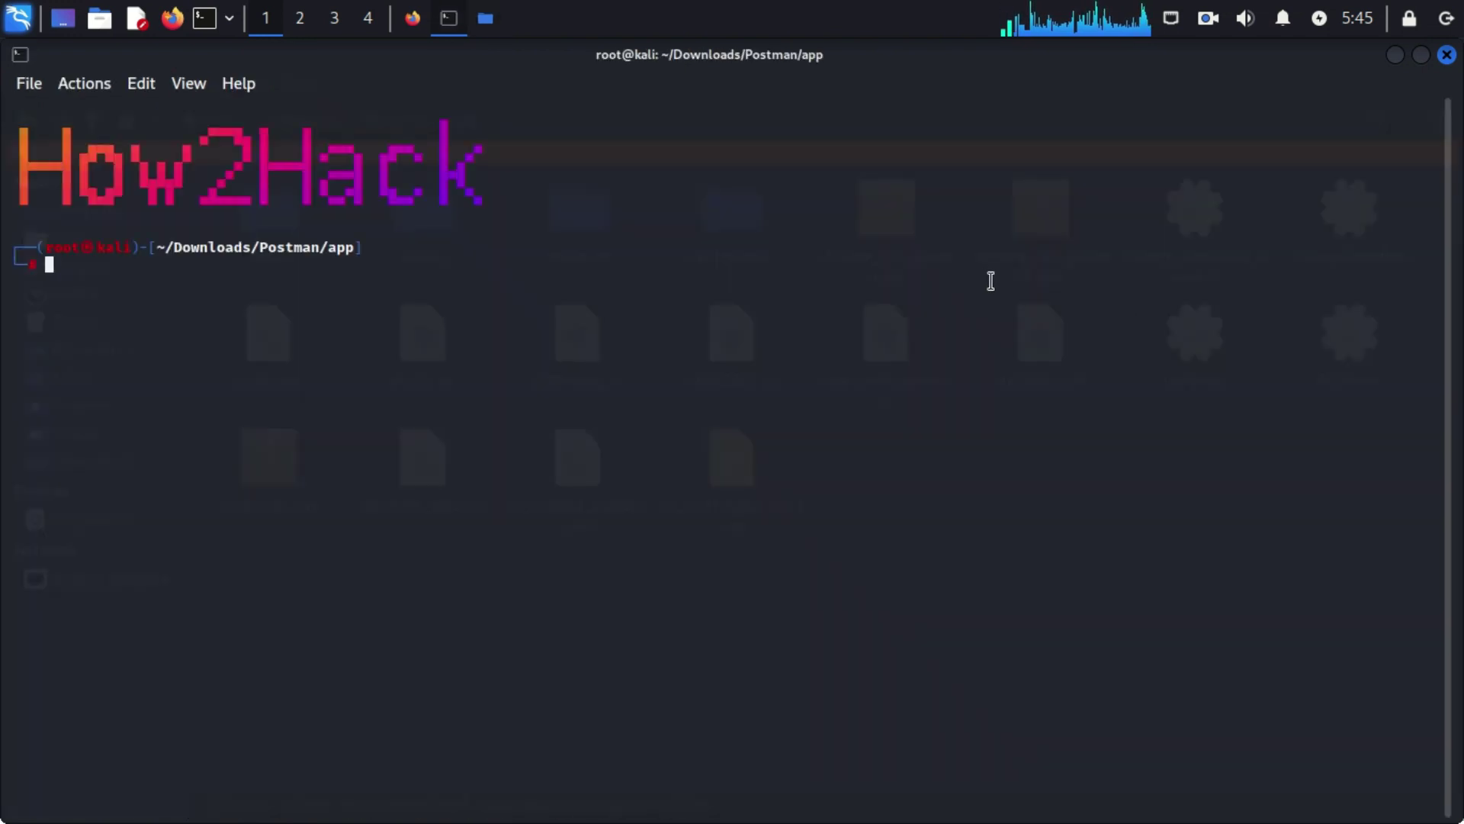
{"action": "type", "text": "ls"}
{"action": "key", "text": "Return"}
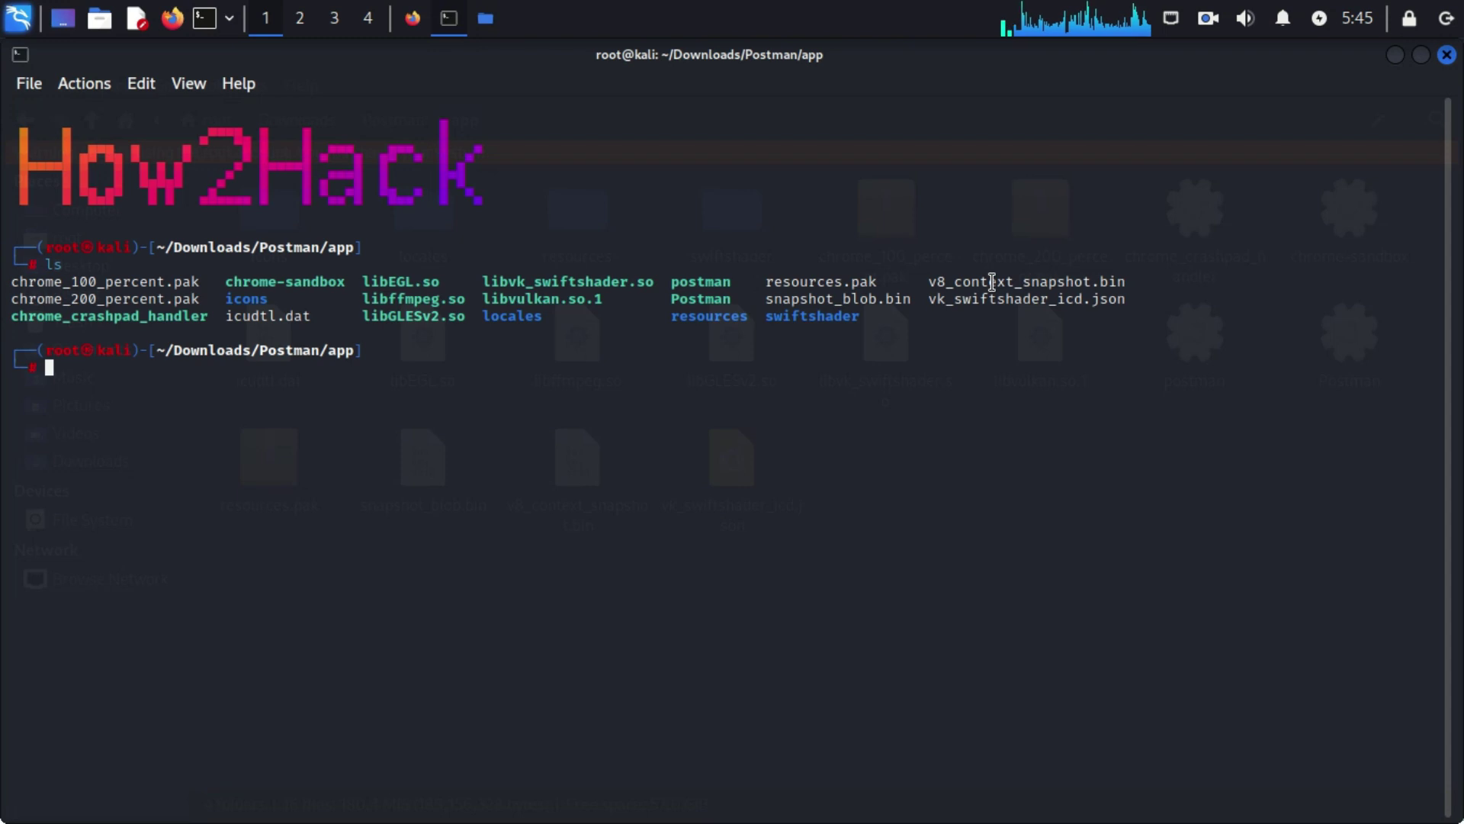
{"action": "type", "text": "./Pos"}
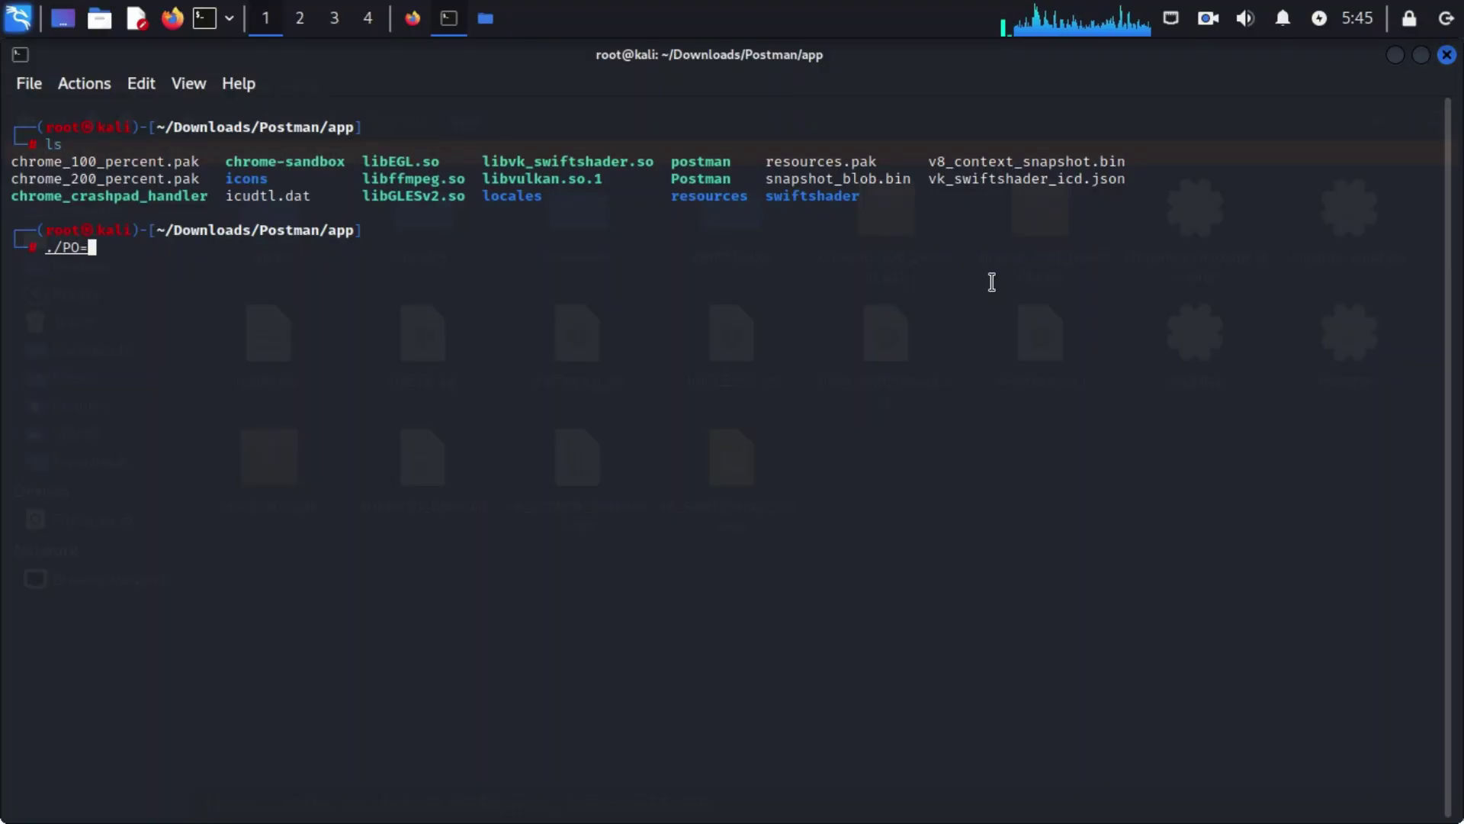
{"action": "key", "text": "BackSpace"}
{"action": "key", "text": "BackSpace"}
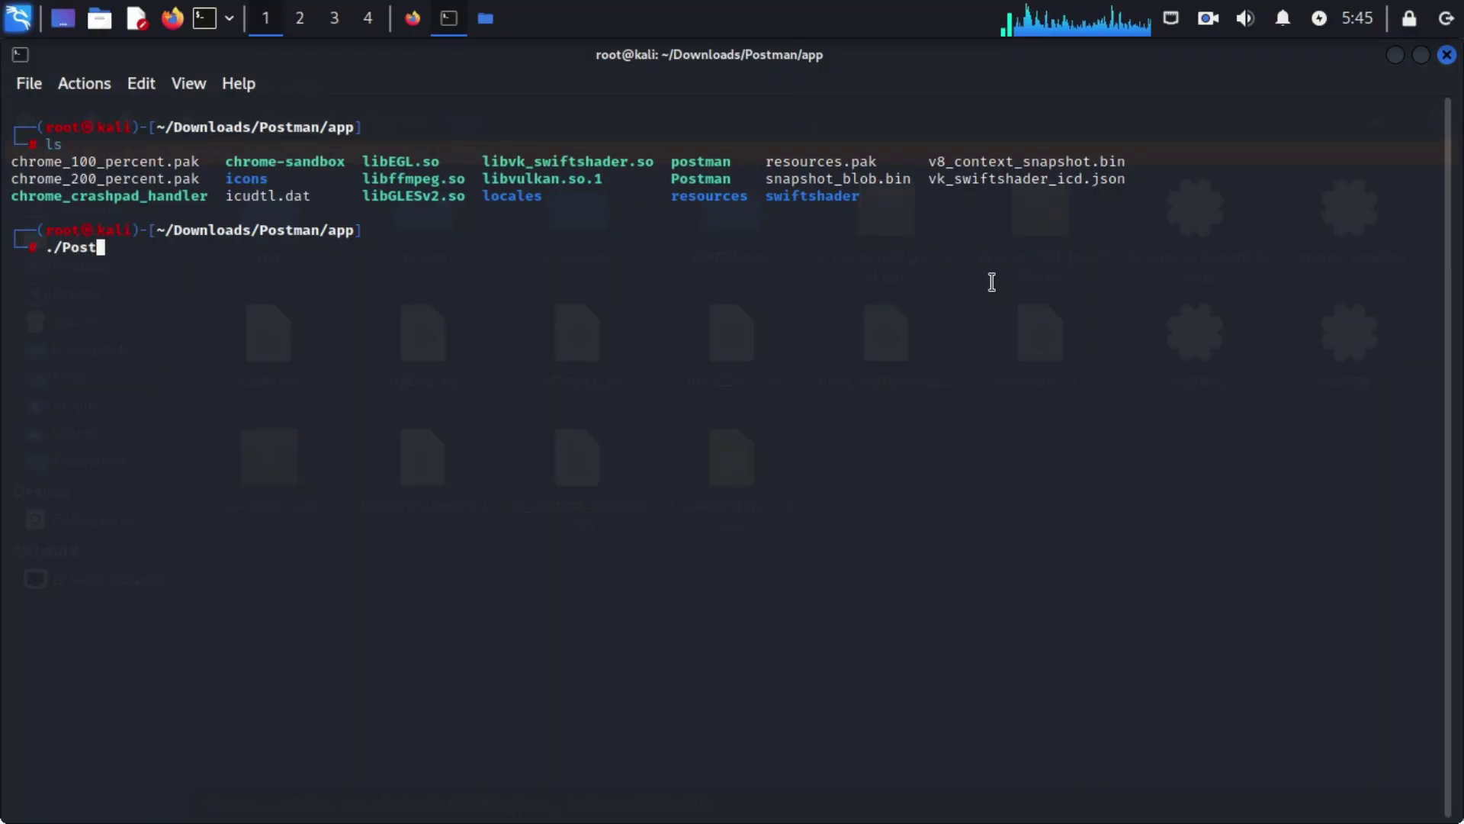
{"action": "key", "text": "BackSpace"}
{"action": "key", "text": "BackSpace"}
{"action": "key", "text": "BackSpace"}
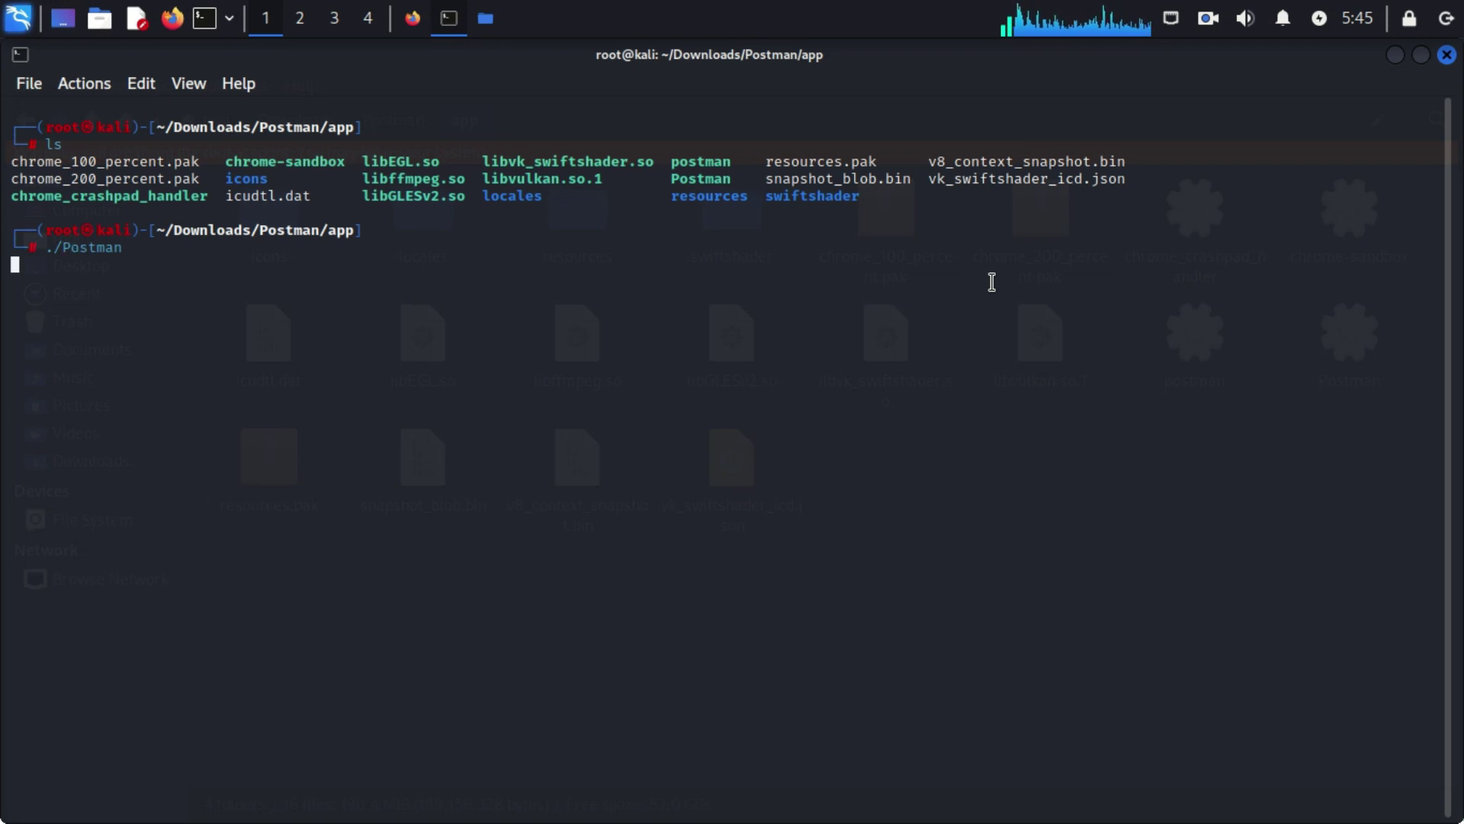